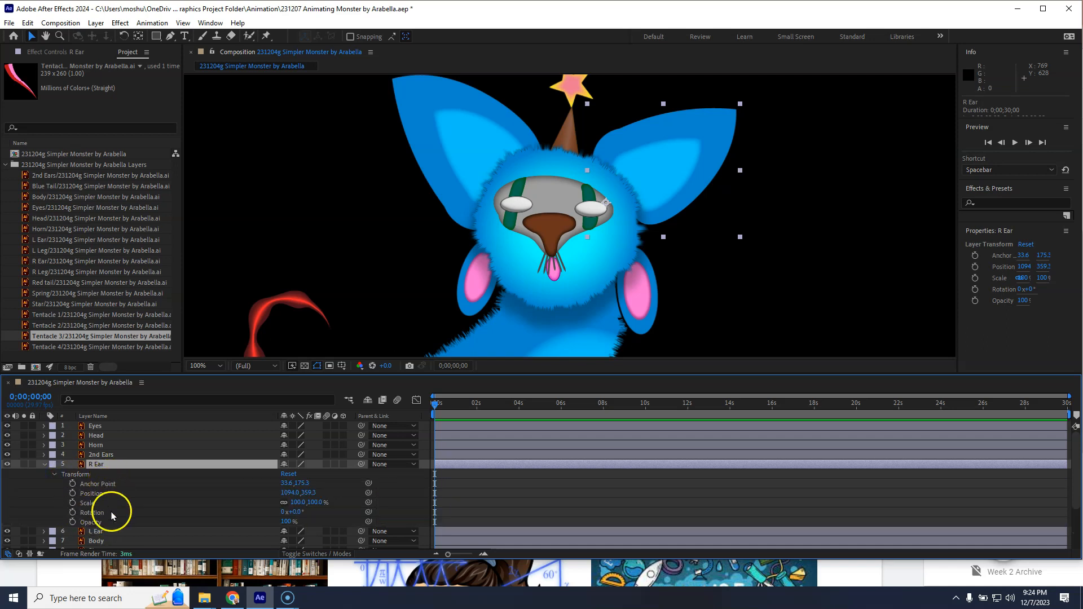
Set the R Ear layer's rotation to 102° and move the Body layer above R Ear in the layer stack.
{"action": "left_click", "coordinate": [44, 464]}
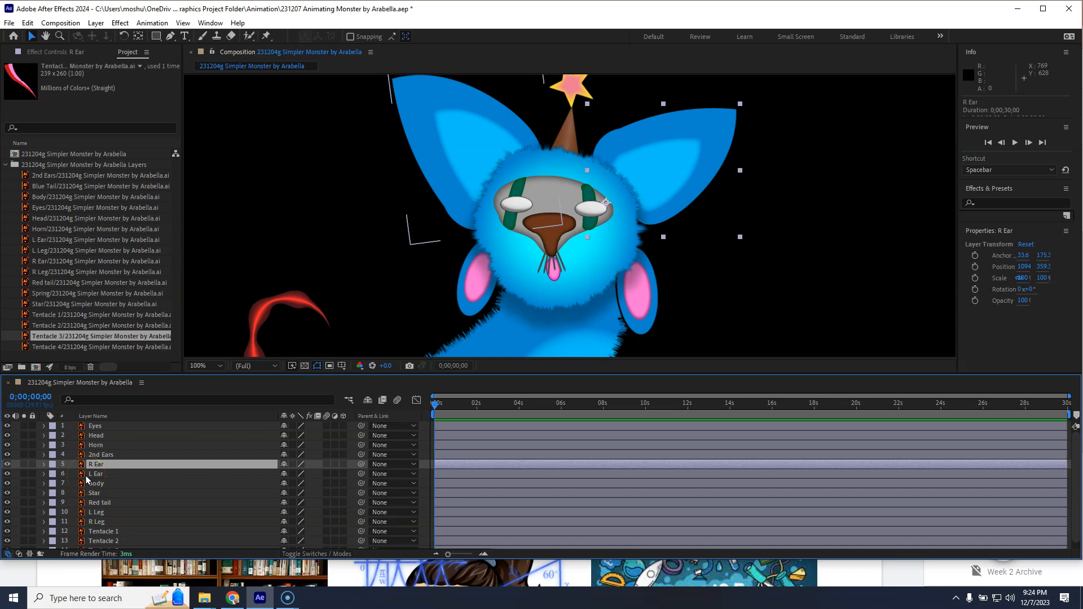
{"action": "key", "text": "r"}
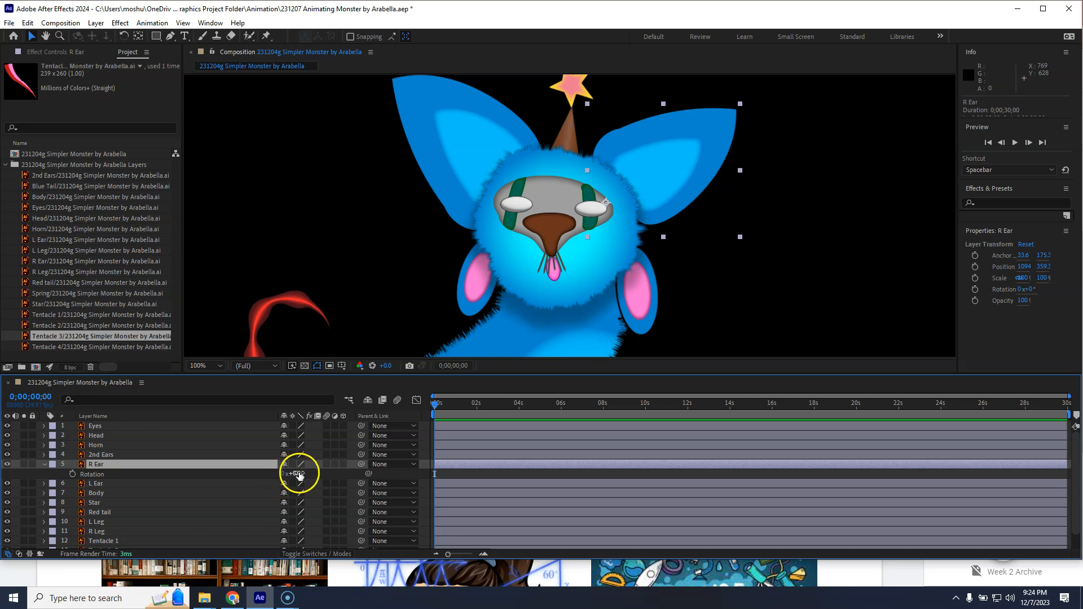
{"action": "left_click_drag", "start_coordinate": [297, 473], "coordinate": [370, 487]}
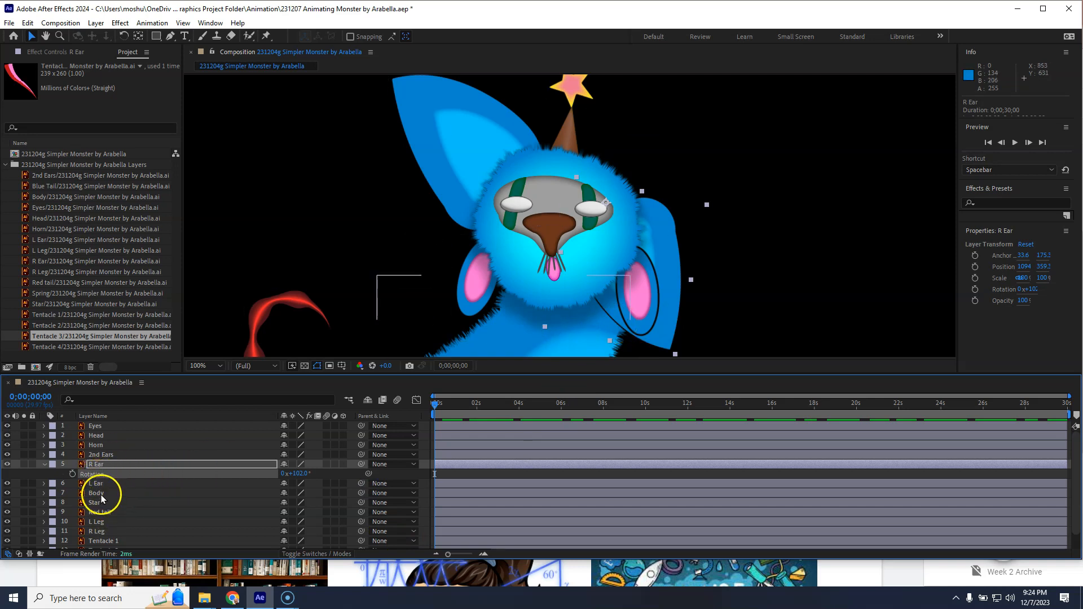
{"action": "left_click_drag", "start_coordinate": [100, 496], "coordinate": [101, 460]}
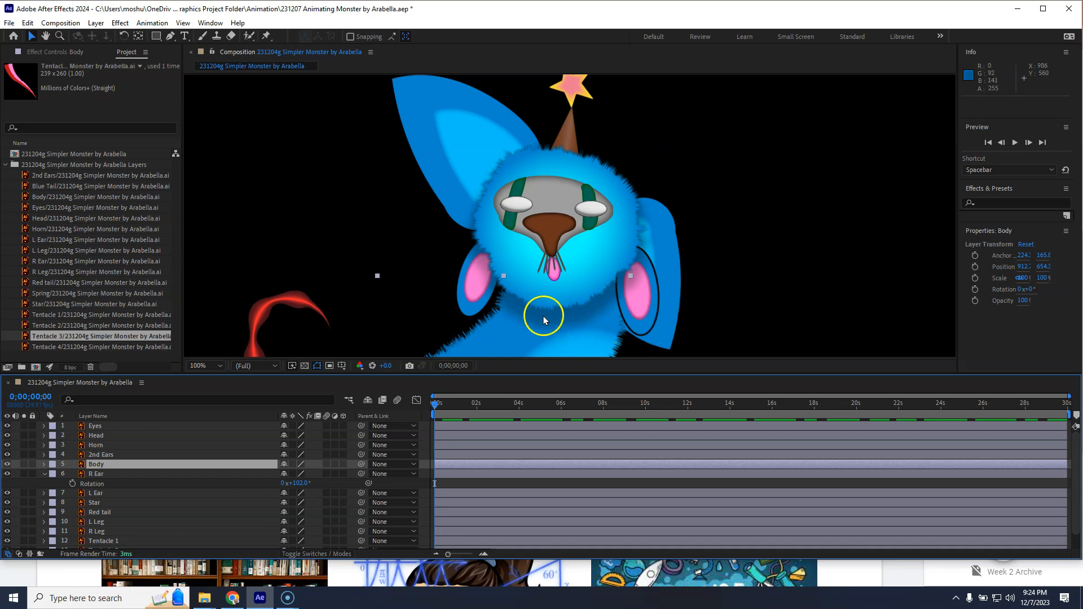
Set the L Ear layer's rotation to -102.5° and move the ear closer to the head, to about 977.9, 348.7.
{"action": "left_click", "coordinate": [107, 492]}
{"action": "key", "text": "r"}
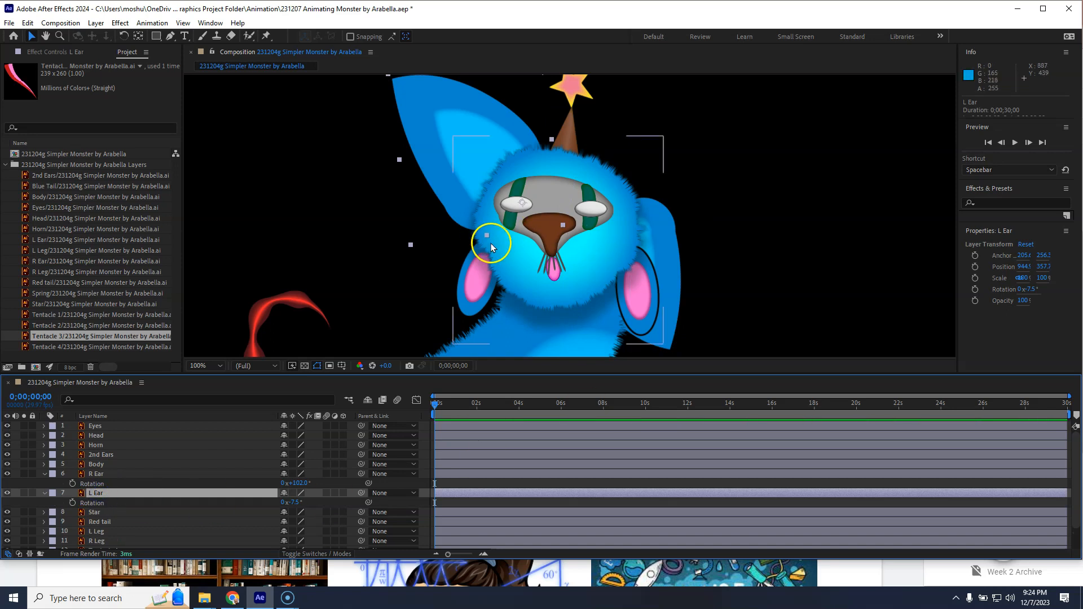
{"action": "left_click_drag", "start_coordinate": [298, 500], "coordinate": [241, 504]}
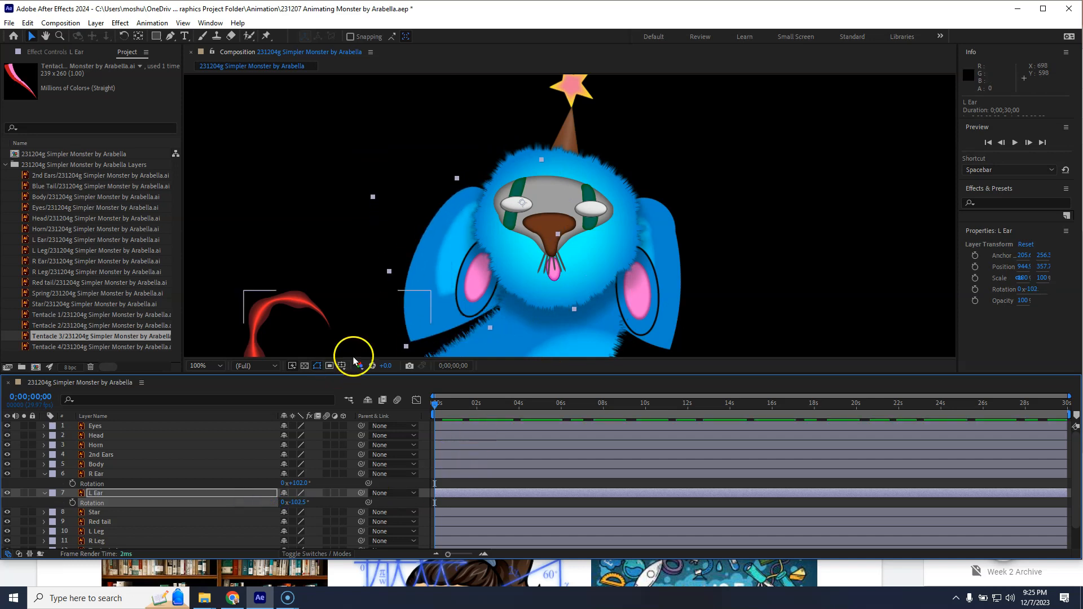
{"action": "left_click_drag", "start_coordinate": [421, 286], "coordinate": [441, 279]}
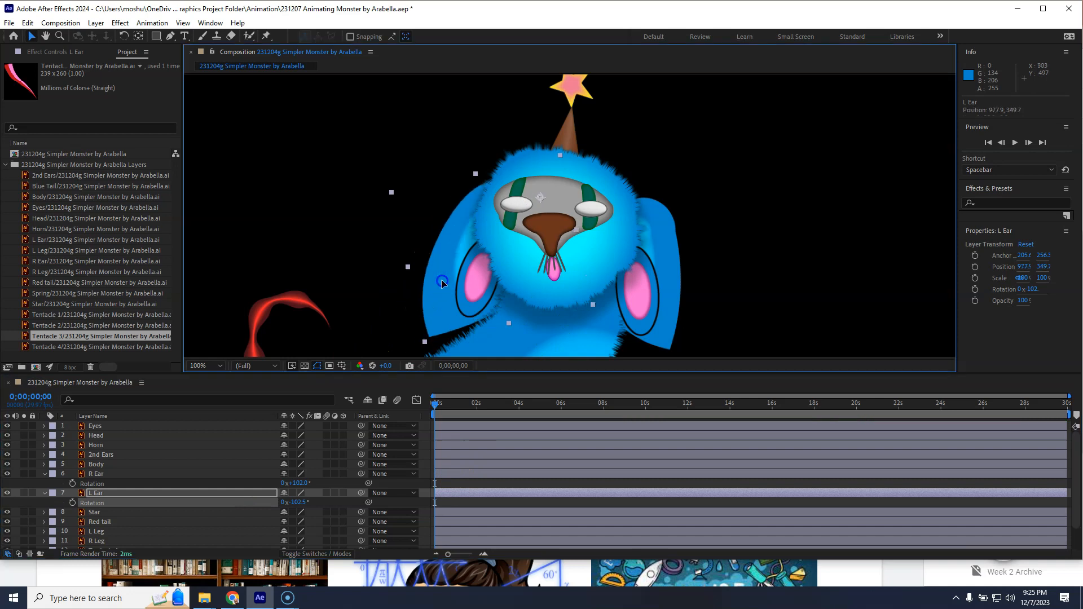
Start keyframing rotation on both the R Ear and L Ear layers at 0;00;00;00.
{"action": "left_click_drag", "start_coordinate": [441, 411], "coordinate": [432, 409]}
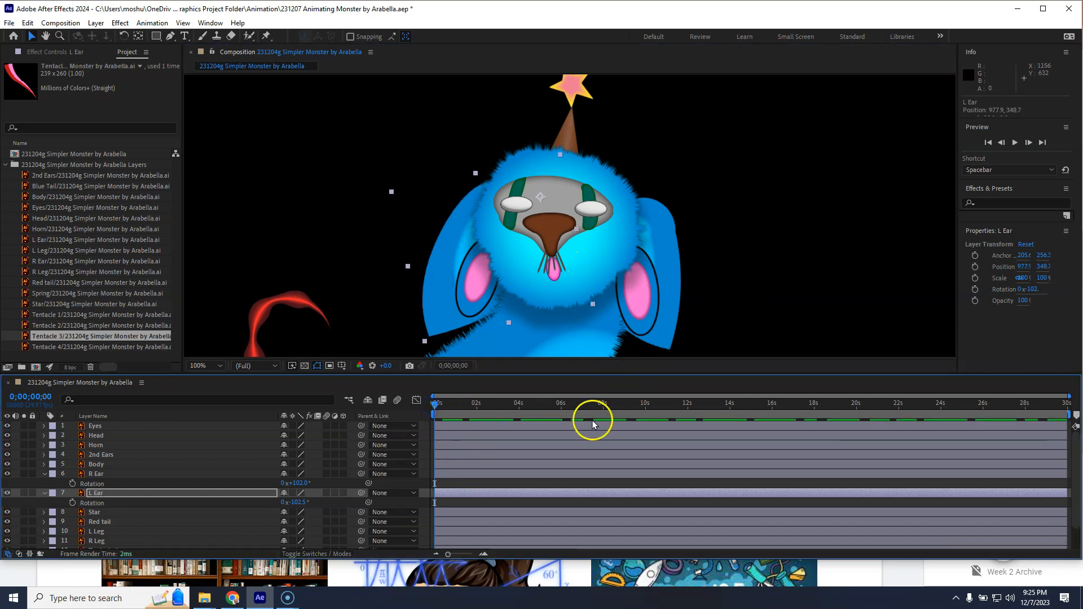
{"action": "left_click", "coordinate": [73, 483]}
{"action": "left_click", "coordinate": [72, 503]}
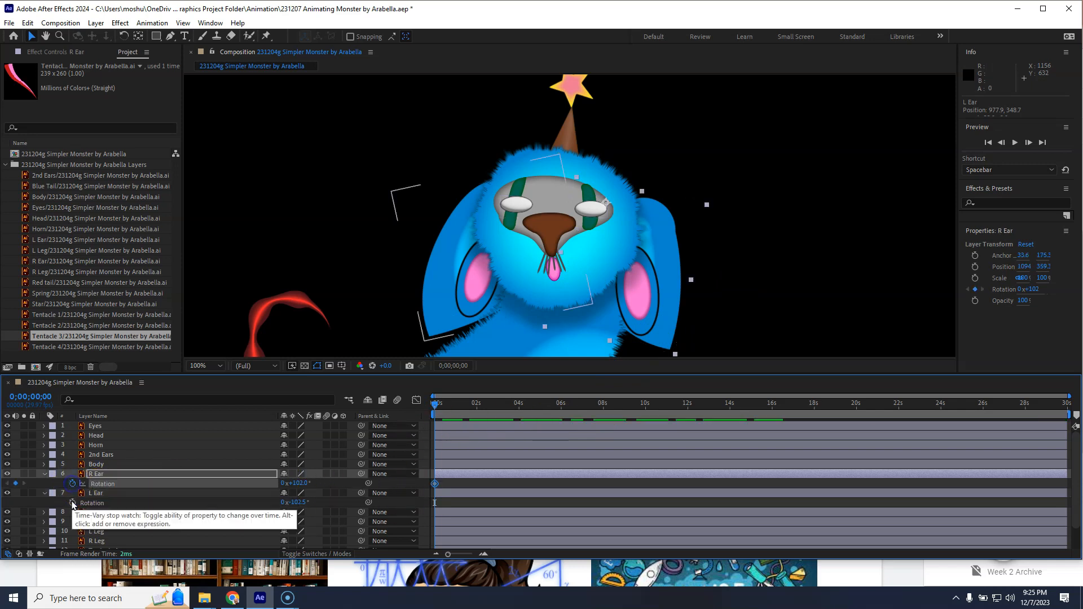
Keyframe the rotation of both the R Ear and L Ear layers at 0° at time 0;00;01;29.
{"action": "left_click_drag", "start_coordinate": [435, 404], "coordinate": [473, 411]}
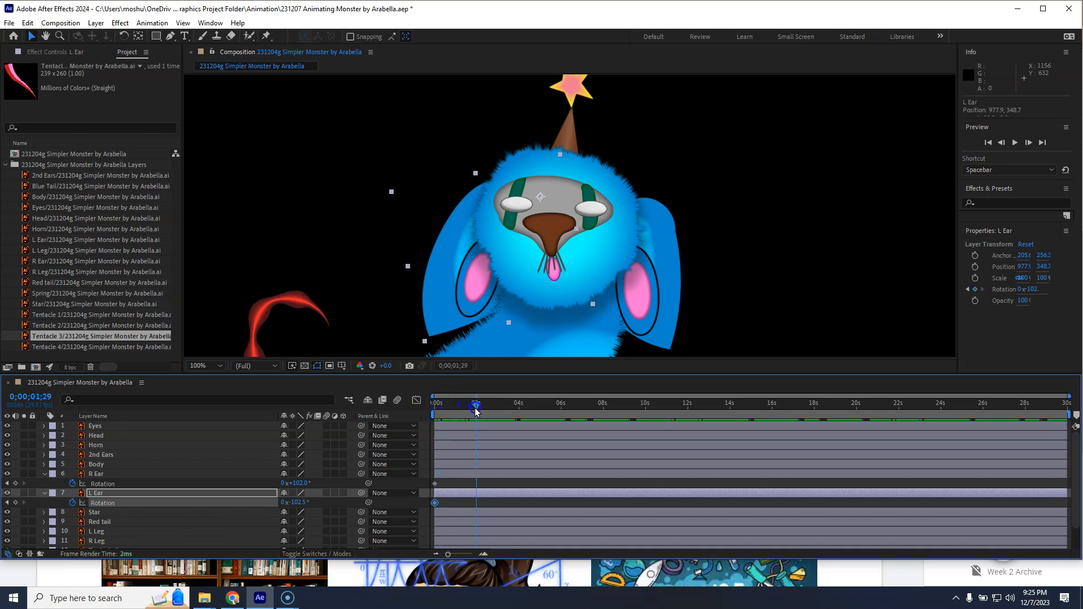
{"action": "left_click", "coordinate": [299, 484]}
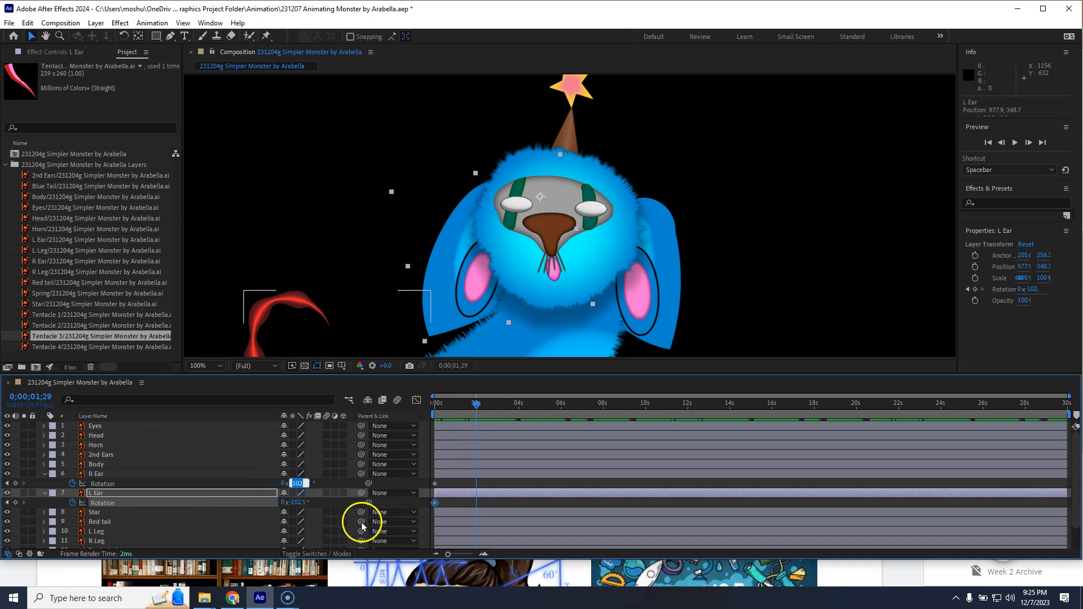
{"action": "type", "text": "0"}
{"action": "key", "text": "Return"}
{"action": "left_click", "coordinate": [293, 501]}
{"action": "type", "text": "0"}
{"action": "key", "text": "Return"}
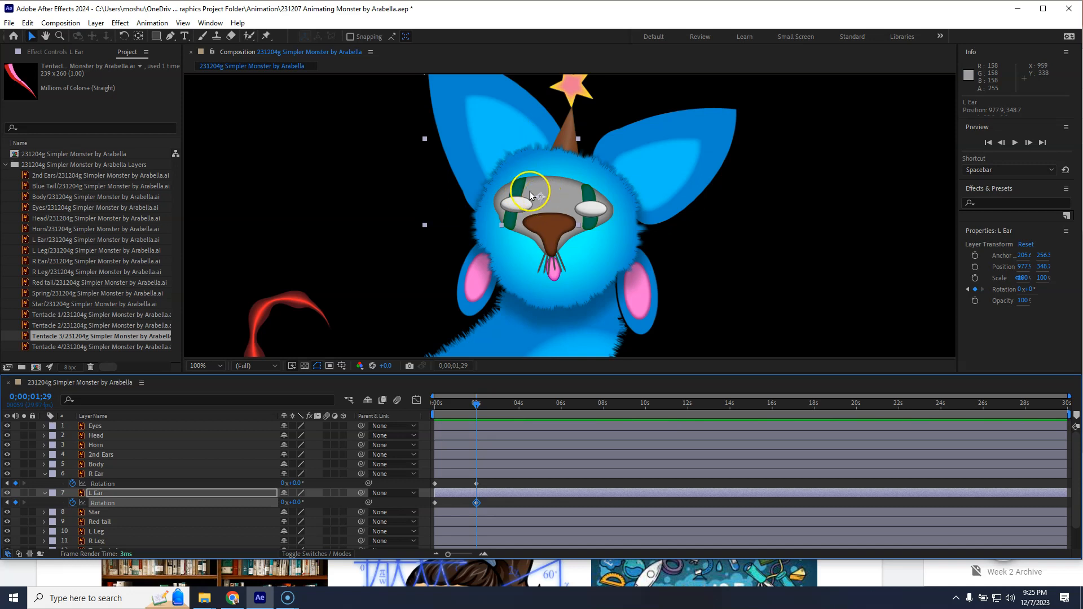
Move the L Ear layer to about 945.9, 368.7 and preview the ear animation from the start.
{"action": "left_click_drag", "start_coordinate": [492, 131], "coordinate": [474, 142]}
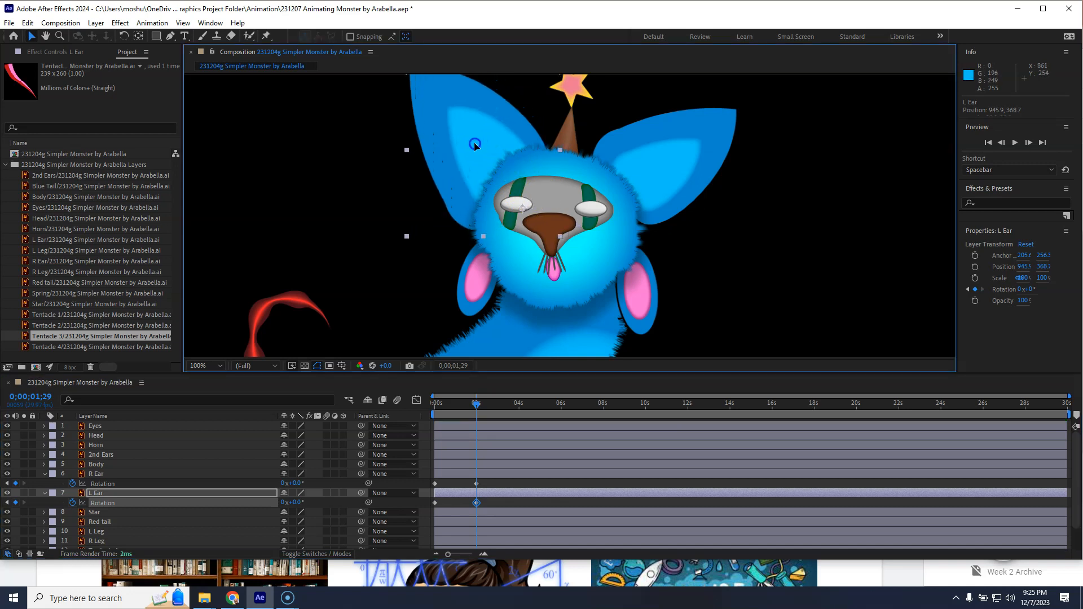
{"action": "left_click_drag", "start_coordinate": [477, 403], "coordinate": [428, 411]}
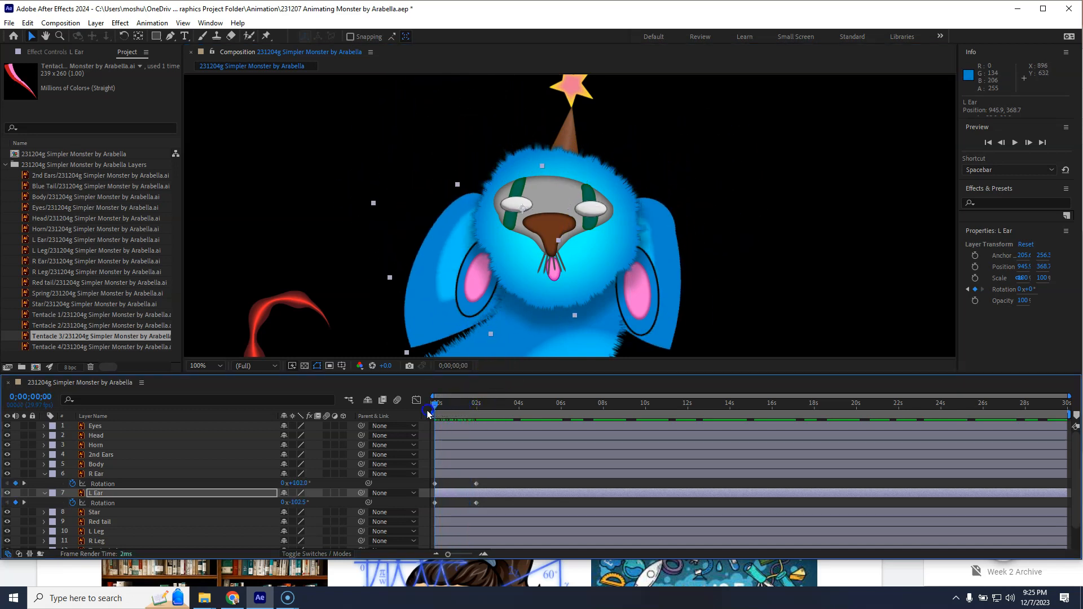
{"action": "key", "text": "space"}
{"action": "key", "text": "space"}
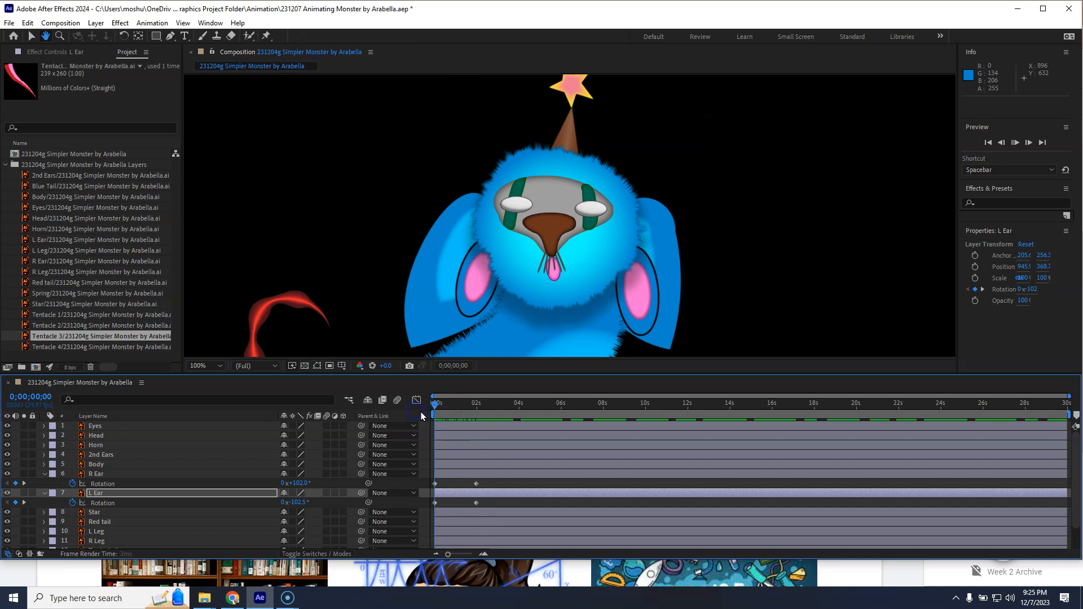
{"action": "key", "text": "space"}
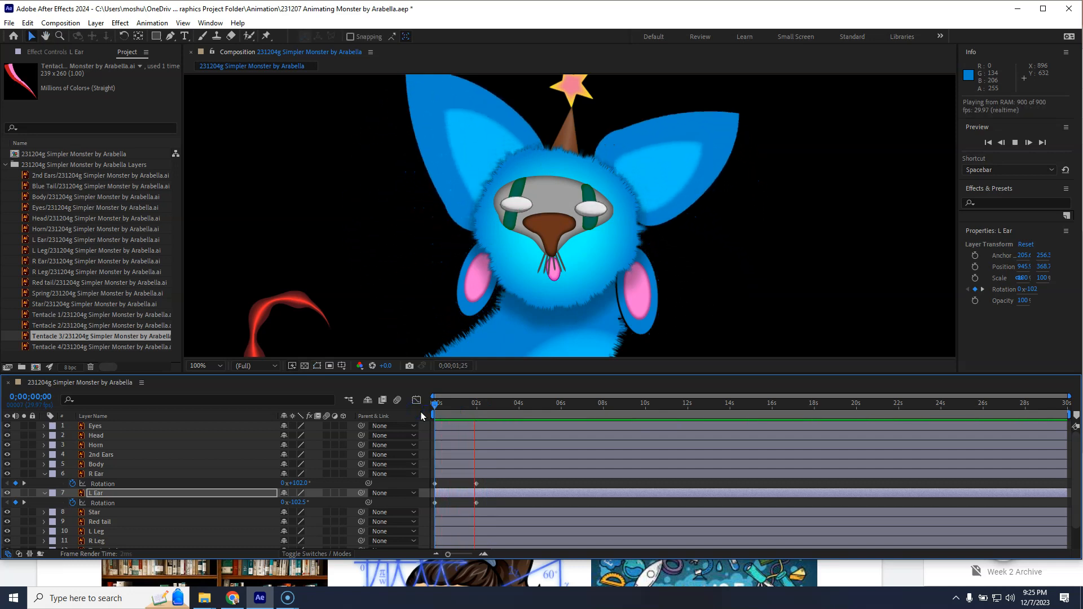
{"action": "key", "text": "space"}
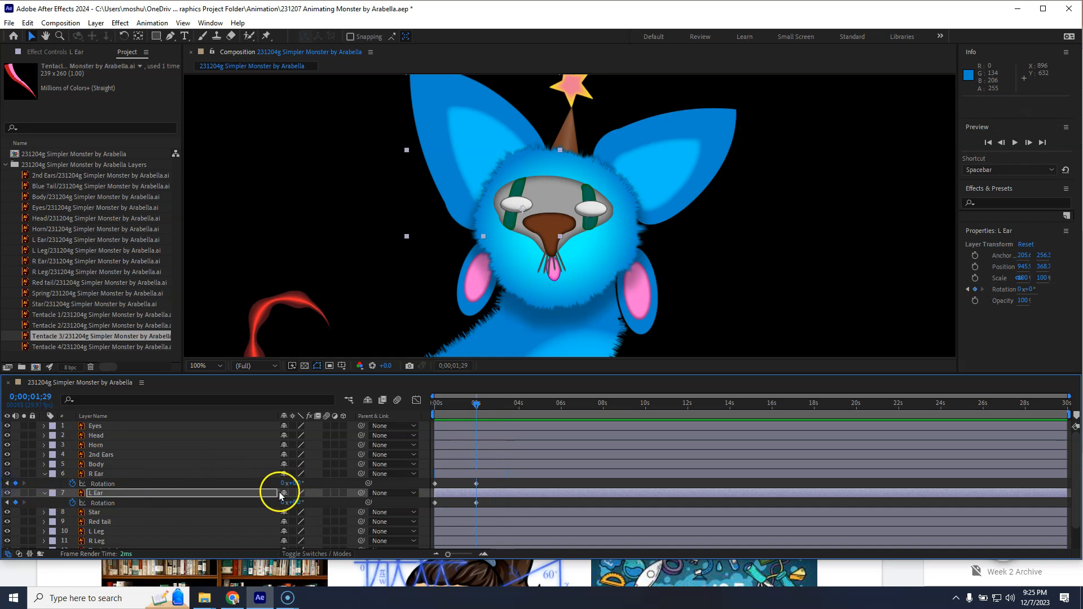
At 0;00;01;29, set rotation to -27° for R Ear and, with all L Ear rotation keyframes selected, 19° for L Ear, and preview the animation.
{"action": "left_click_drag", "start_coordinate": [293, 483], "coordinate": [279, 488]}
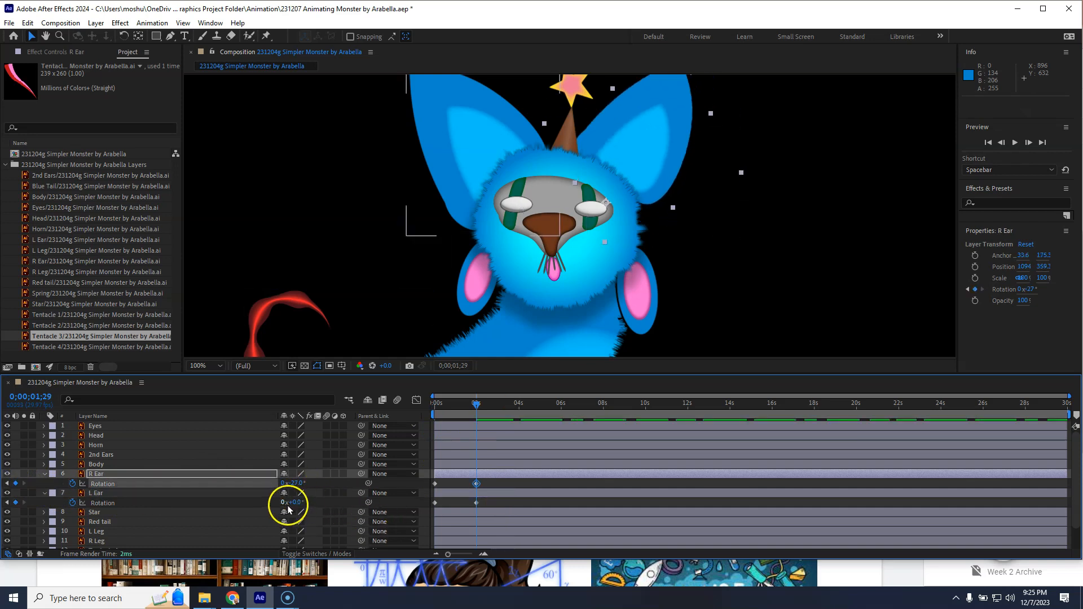
{"action": "left_click", "coordinate": [107, 503]}
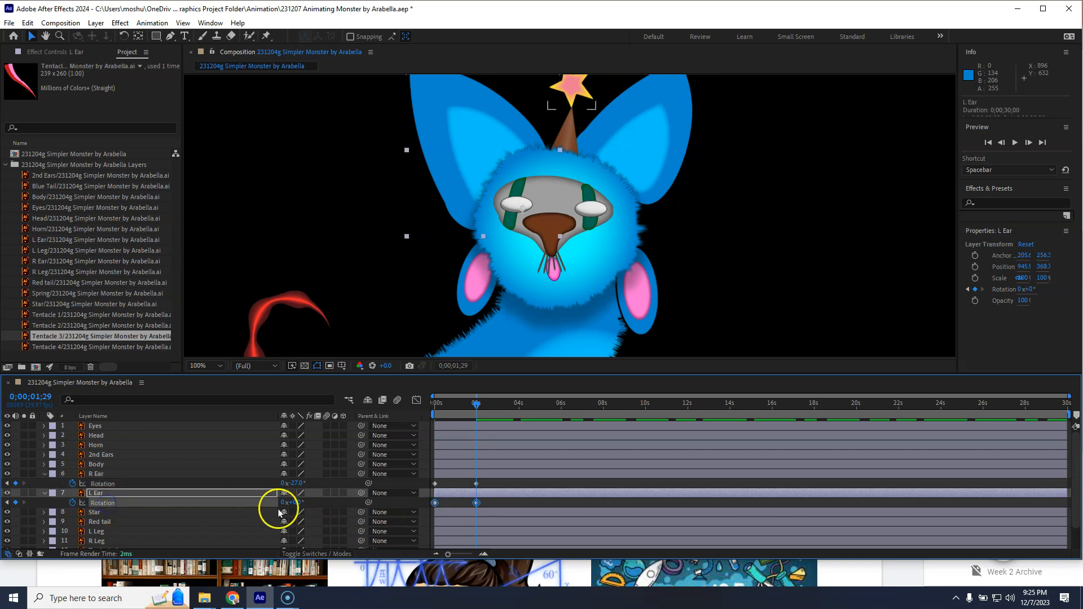
{"action": "left_click_drag", "start_coordinate": [298, 503], "coordinate": [308, 502]}
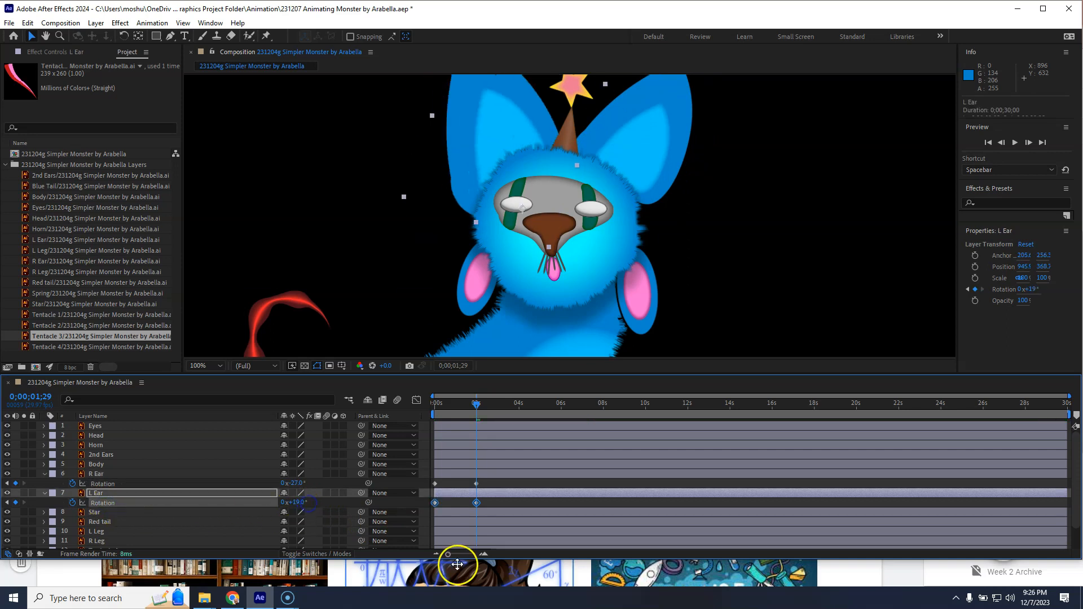
{"action": "key", "text": "Home"}
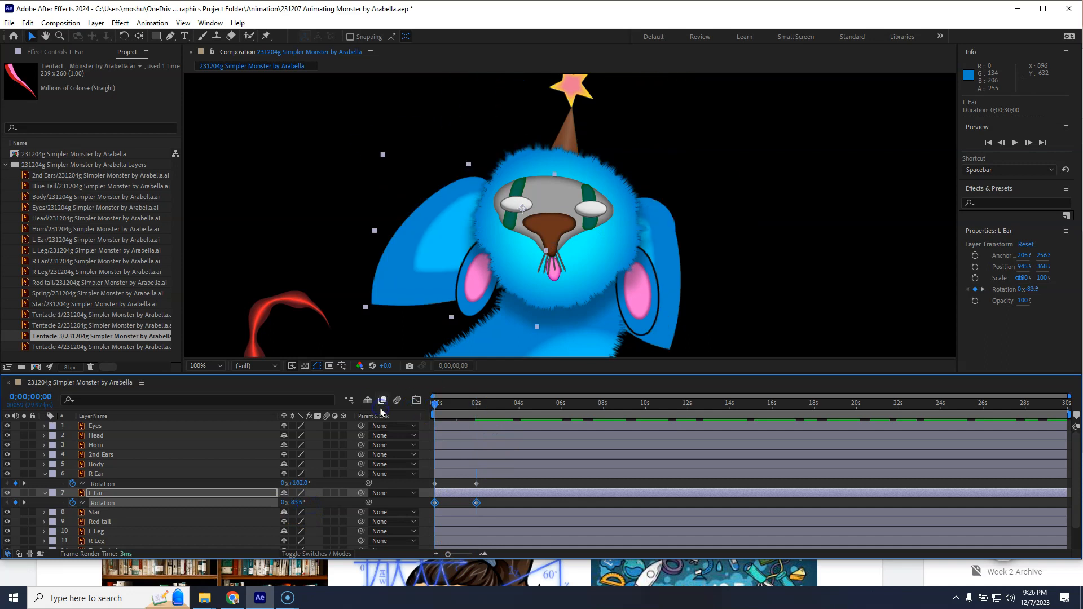
{"action": "key", "text": "space"}
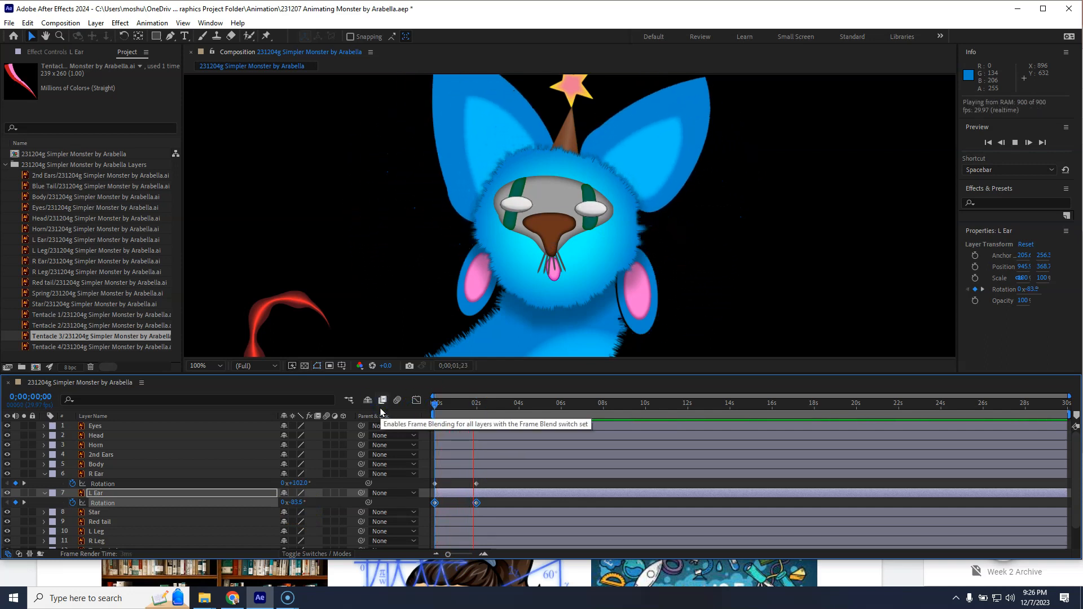
{"action": "left_click_drag", "start_coordinate": [501, 409], "coordinate": [466, 410]}
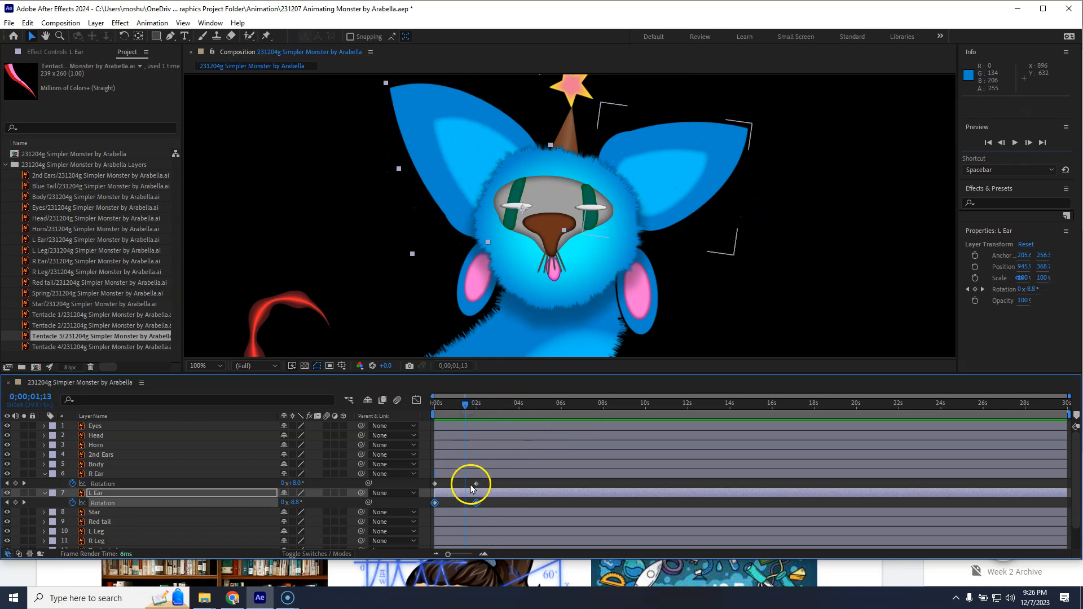
{"action": "left_click", "coordinate": [476, 484]}
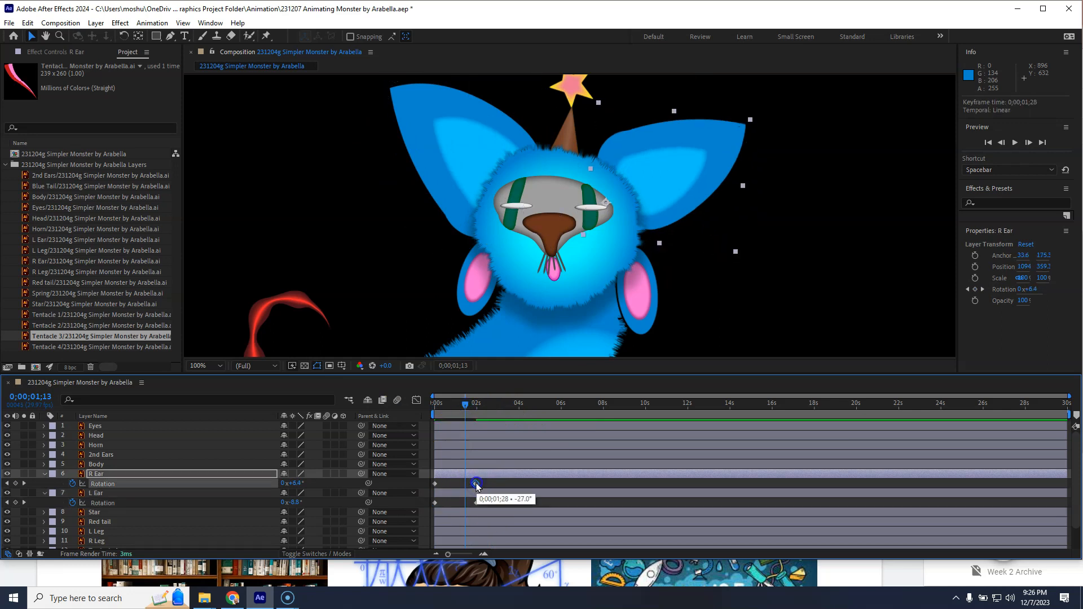
{"action": "key", "text": "ctrl+z"}
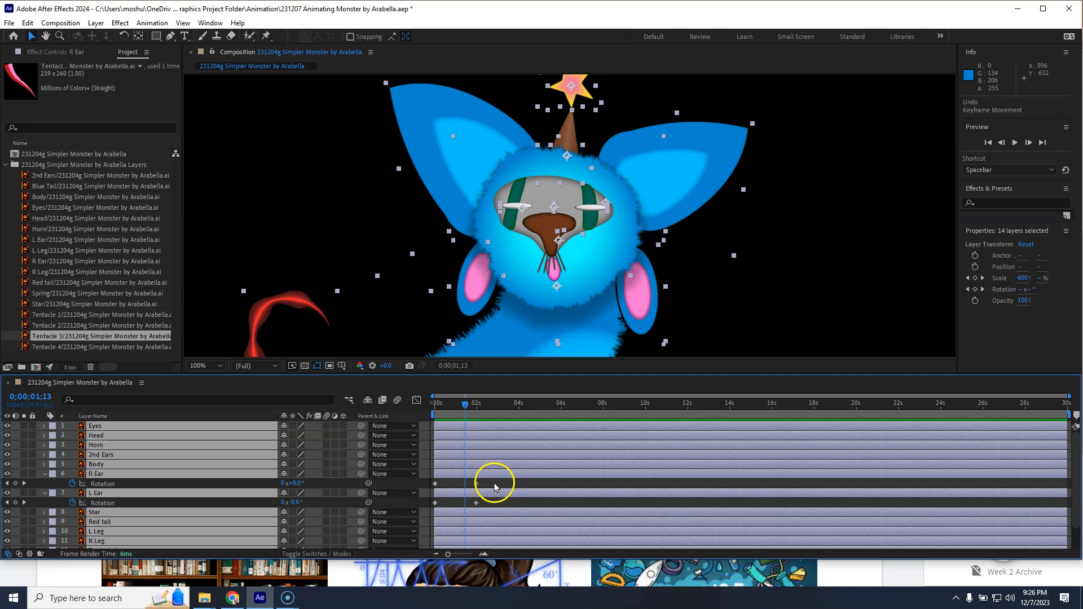
{"action": "left_click", "coordinate": [492, 485]}
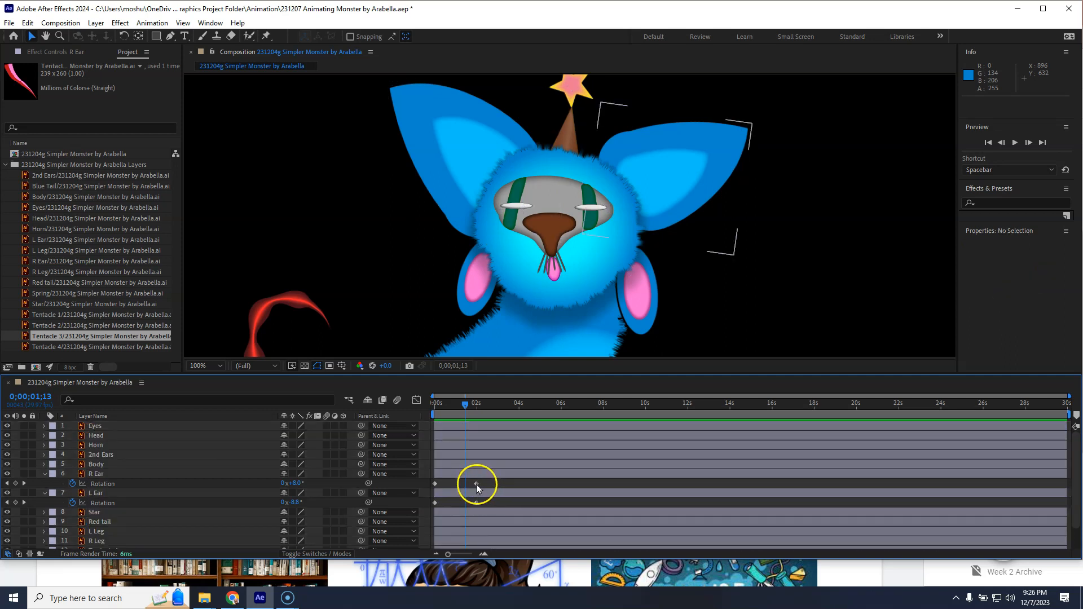
Apply Easy Ease to the second rotation keyframes of both the R Ear and L Ear layers.
{"action": "left_click", "coordinate": [476, 484]}
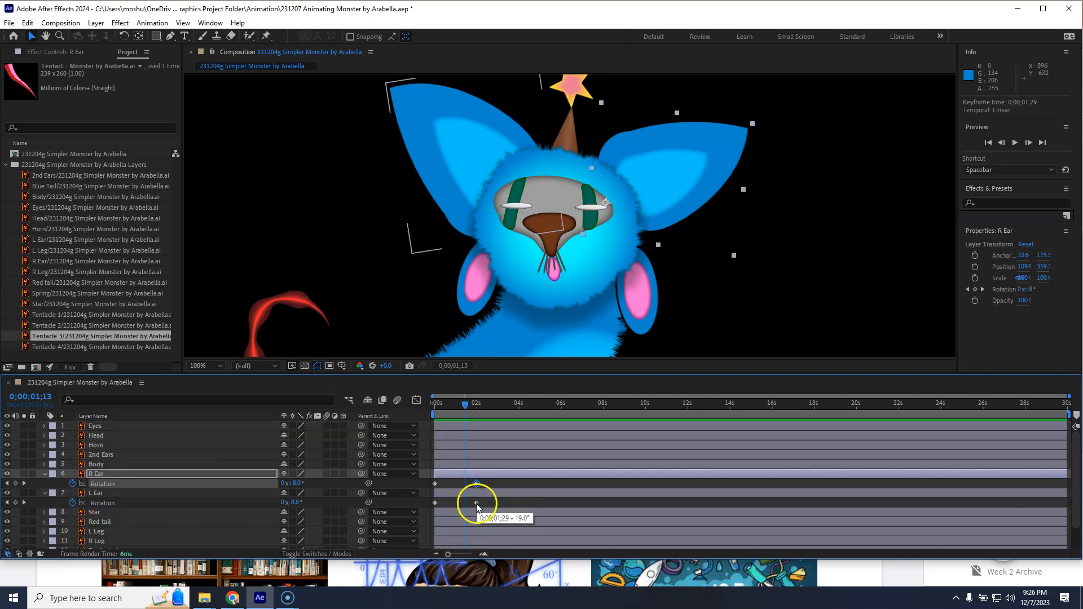
{"action": "left_click", "coordinate": [476, 503], "text": "ctrl"}
{"action": "left_click", "coordinate": [476, 484], "text": "ctrl"}
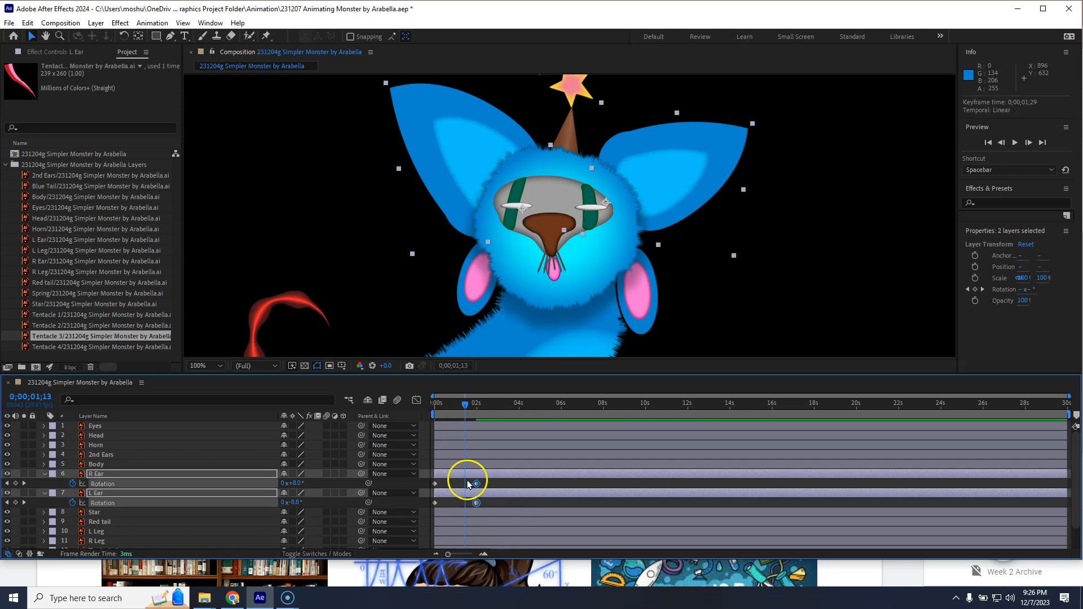
{"action": "right_click", "coordinate": [476, 503]}
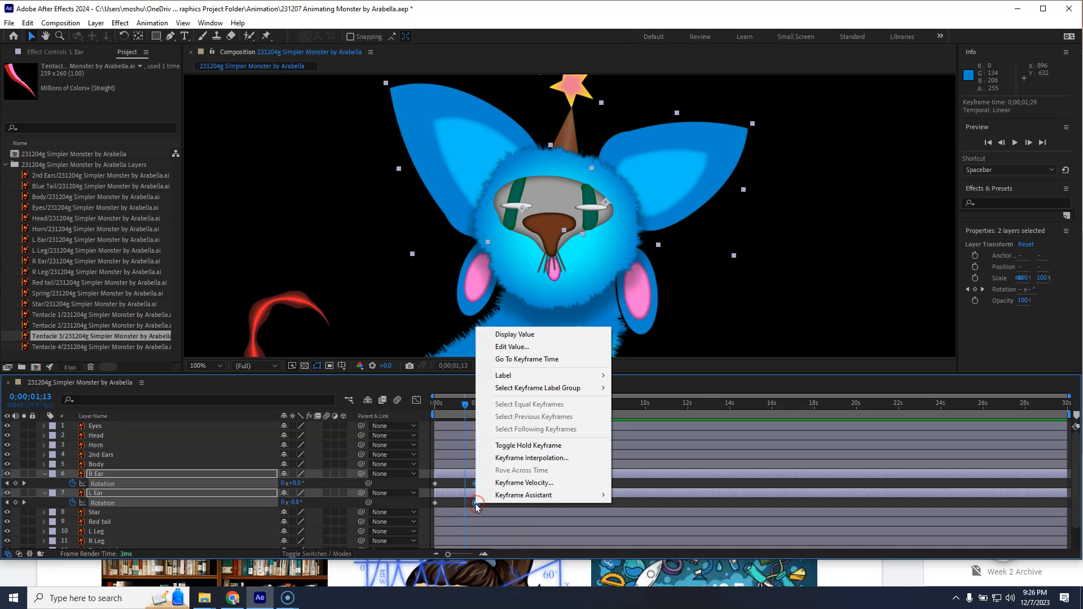
{"action": "mouse_move", "coordinate": [510, 495]}
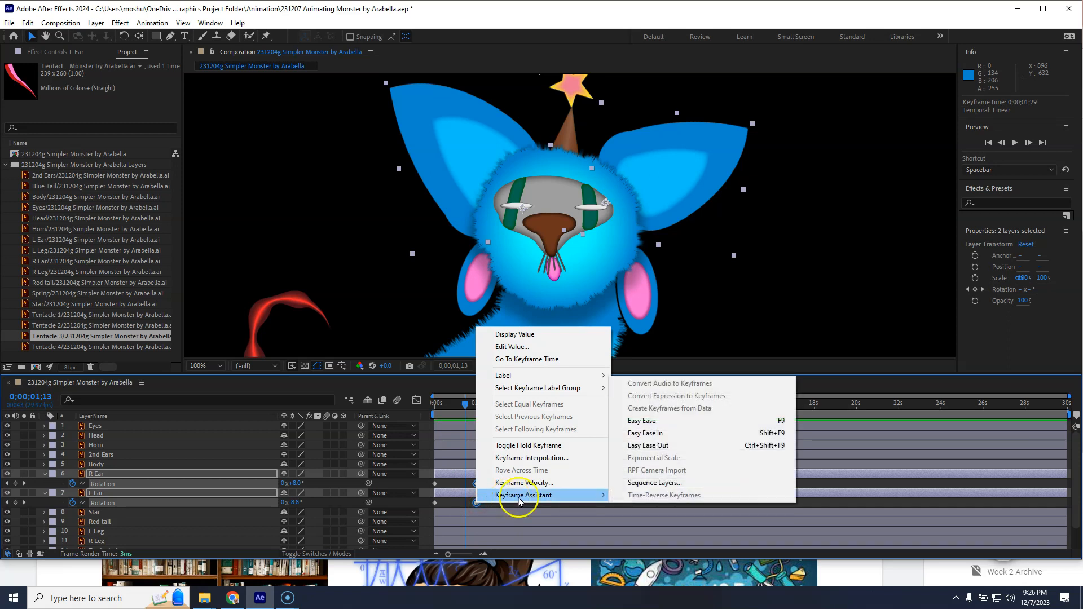
{"action": "left_click", "coordinate": [663, 425]}
Preview the eased ear animation from the start, replay its end near the second keyframes, and return to 0;00;00;00.
{"action": "left_click_drag", "start_coordinate": [463, 415], "coordinate": [413, 412]}
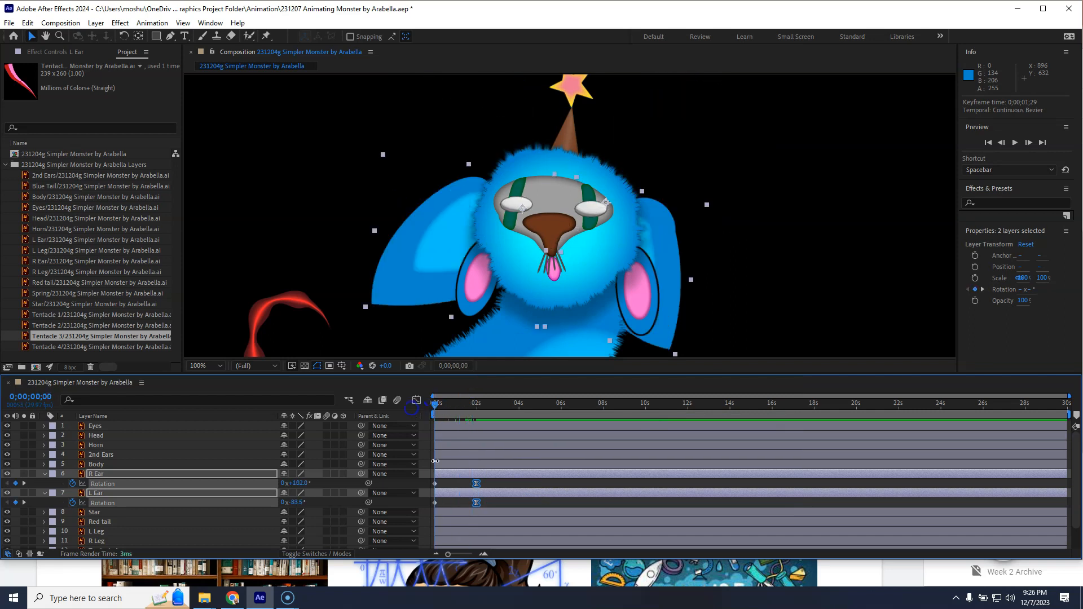
{"action": "key", "text": "space"}
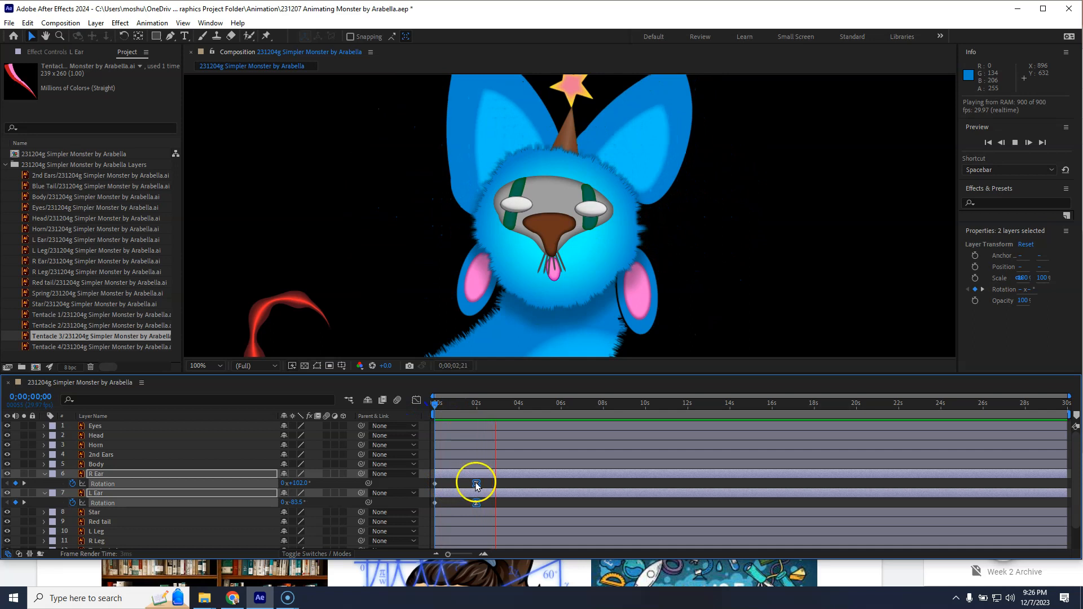
{"action": "left_click", "coordinate": [473, 407]}
{"action": "mouse_move", "coordinate": [472, 413]}
{"action": "left_mouse_down"}
{"action": "mouse_move", "coordinate": [438, 415]}
{"action": "mouse_move", "coordinate": [473, 416]}
{"action": "left_mouse_up"}
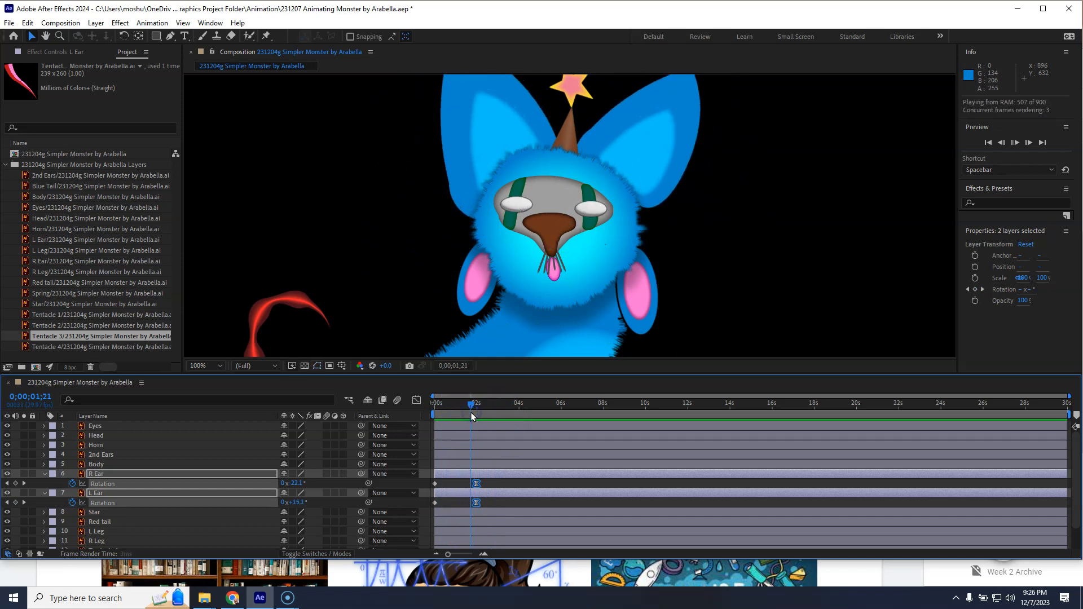
{"action": "key", "text": "space"}
{"action": "key", "text": "space"}
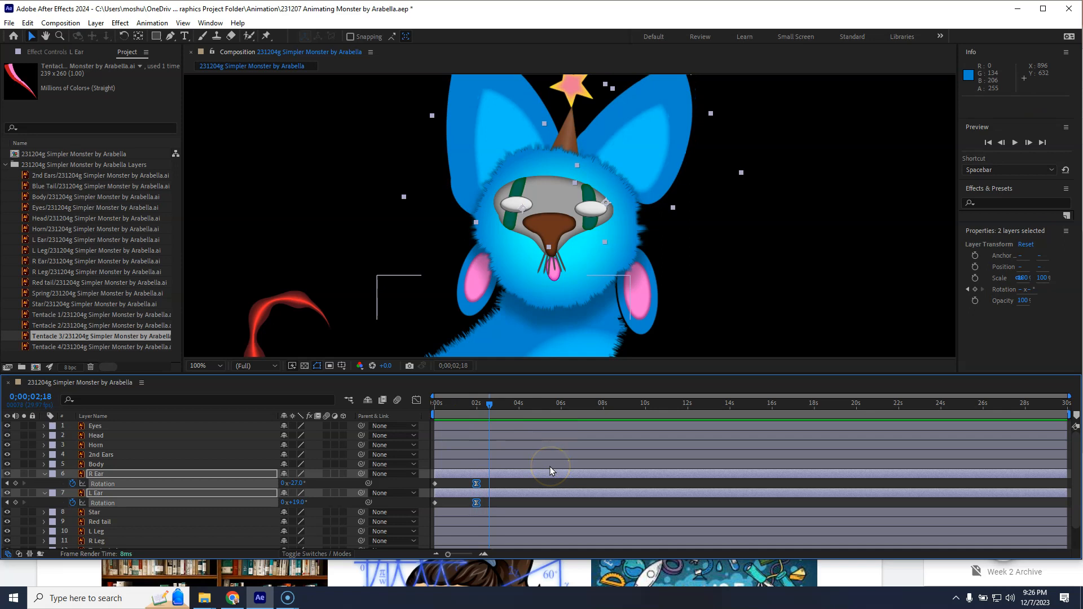
{"action": "left_click_drag", "start_coordinate": [484, 404], "coordinate": [433, 404]}
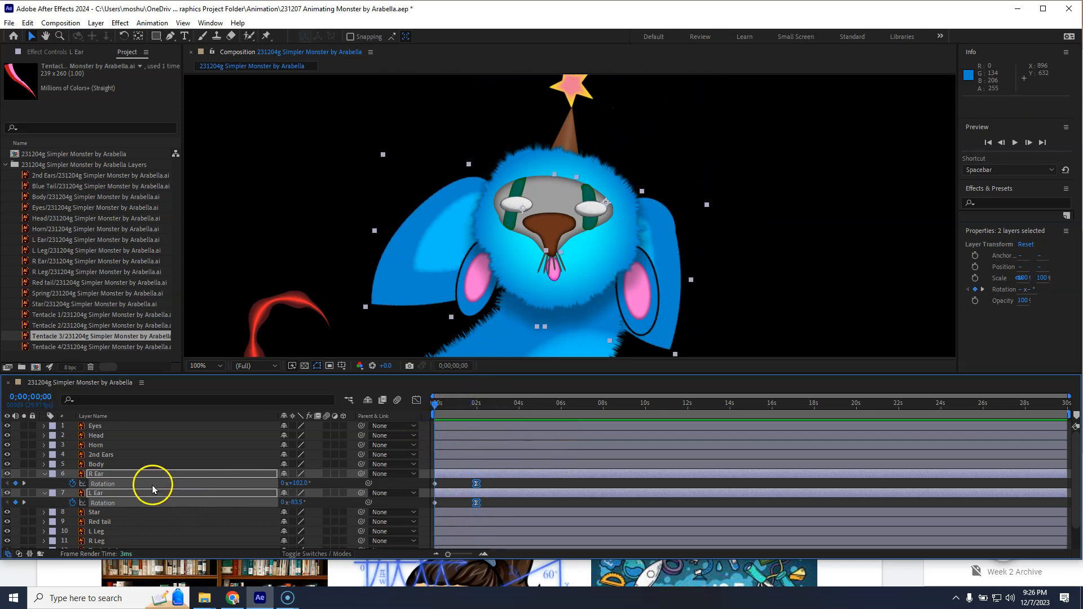
Collapse the properties of the R Ear and L Ear layers.
{"action": "left_click", "coordinate": [44, 474]}
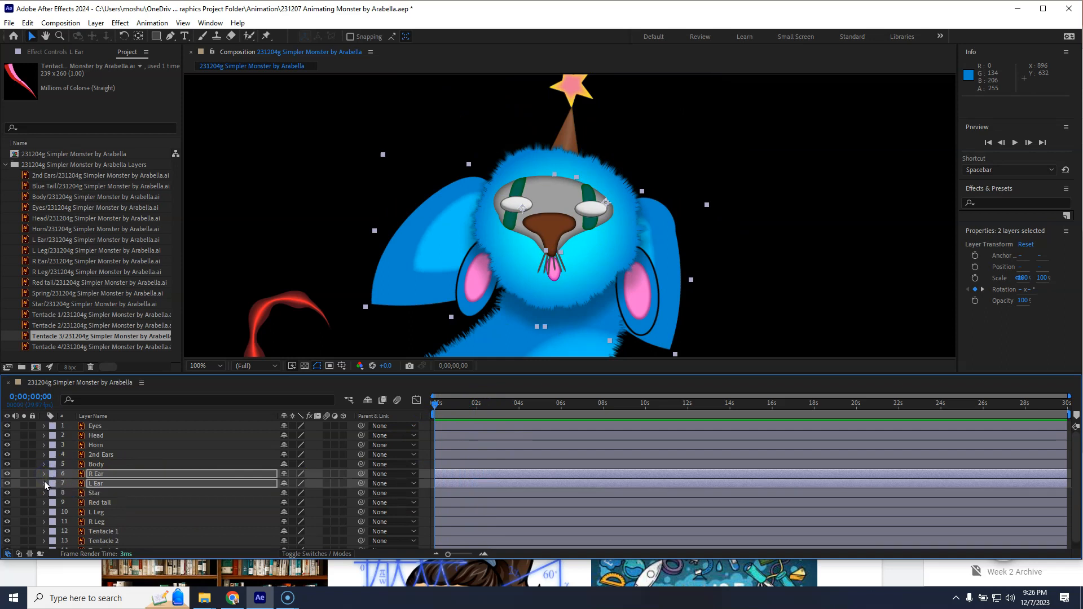
{"action": "key", "text": "comma"}
{"action": "key", "text": "comma"}
{"action": "key", "text": "comma"}
{"action": "key", "text": "comma"}
{"action": "key", "text": "comma"}
{"action": "key", "text": "comma"}
{"action": "key", "text": "period"}
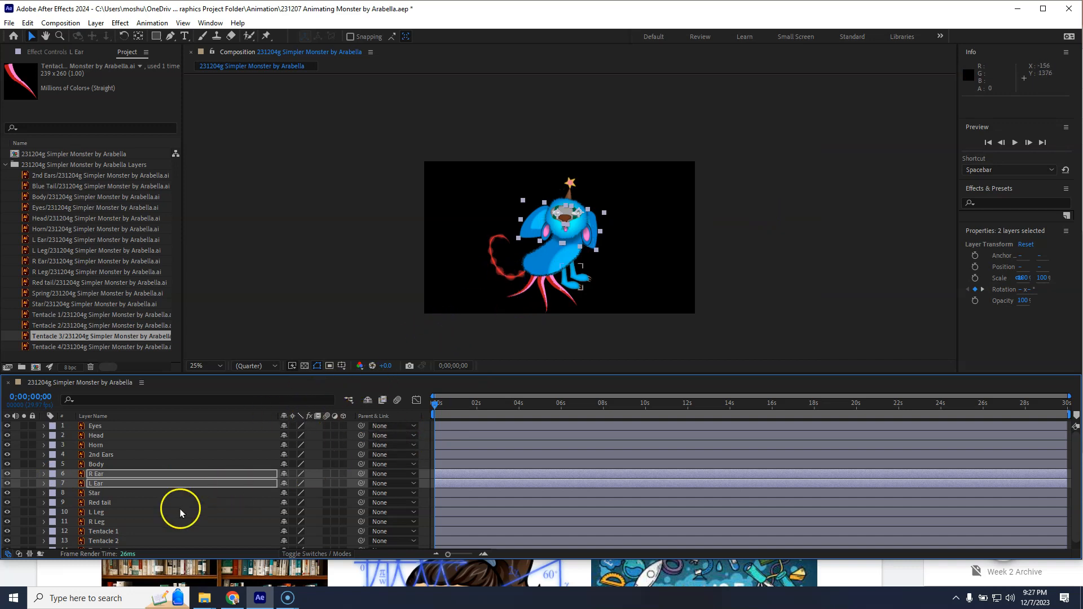
Reveal the Rotation property of the Tentacle 1, Tentacle 2 and Tentacle 3 layers.
{"action": "scroll", "coordinate": [147, 507], "scroll_direction": "down", "scroll_amount": 1}
{"action": "left_click", "coordinate": [107, 525]}
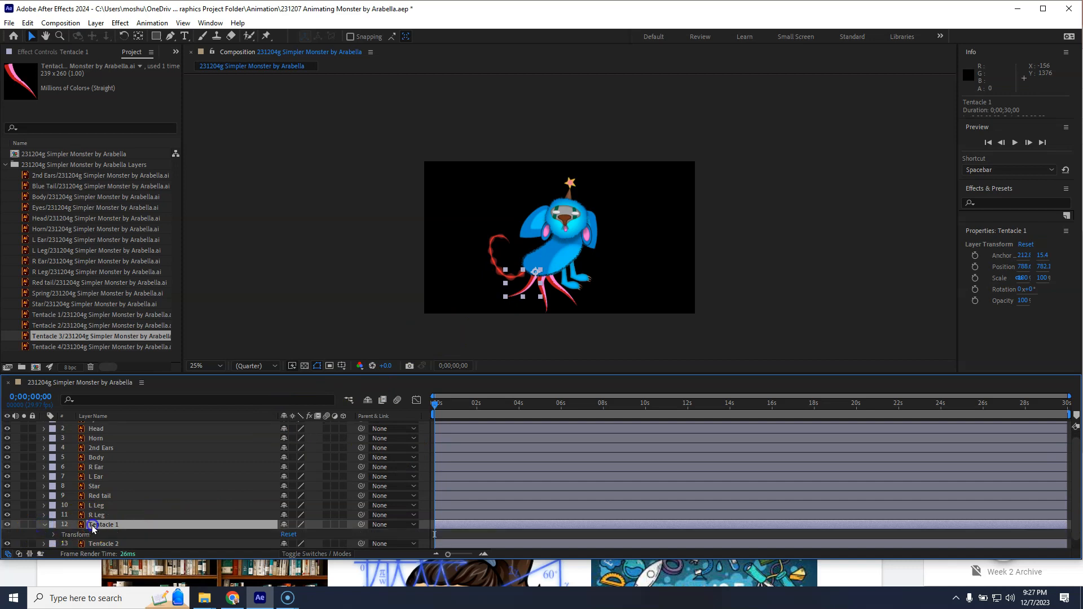
{"action": "key", "text": "r"}
{"action": "left_click", "coordinate": [110, 534]}
{"action": "key", "text": "r"}
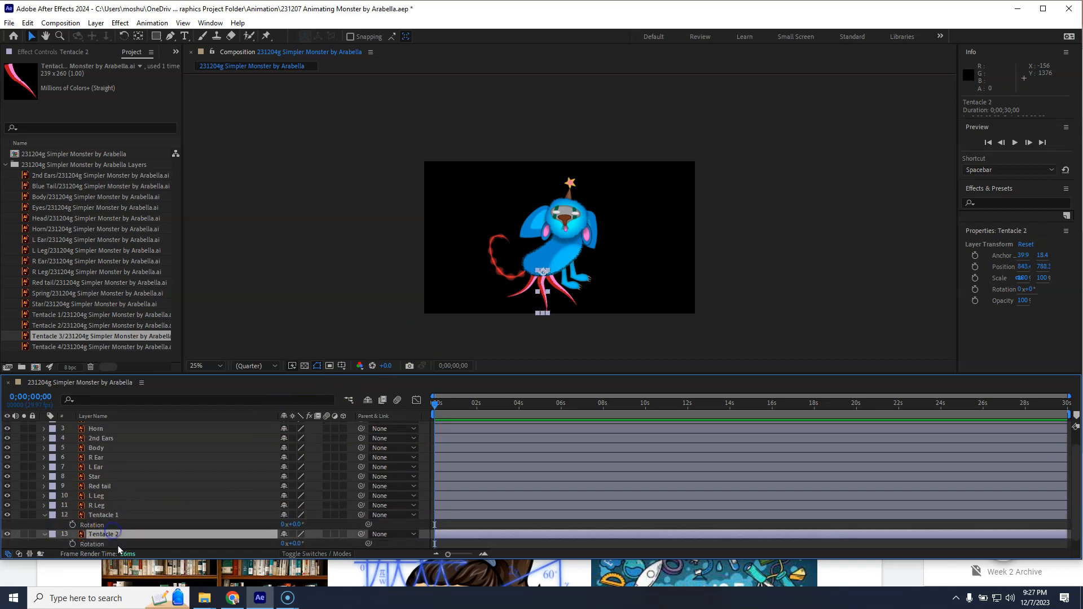
{"action": "scroll", "coordinate": [130, 527], "scroll_direction": "down", "scroll_amount": 1}
{"action": "left_click", "coordinate": [113, 542]}
{"action": "key", "text": "r"}
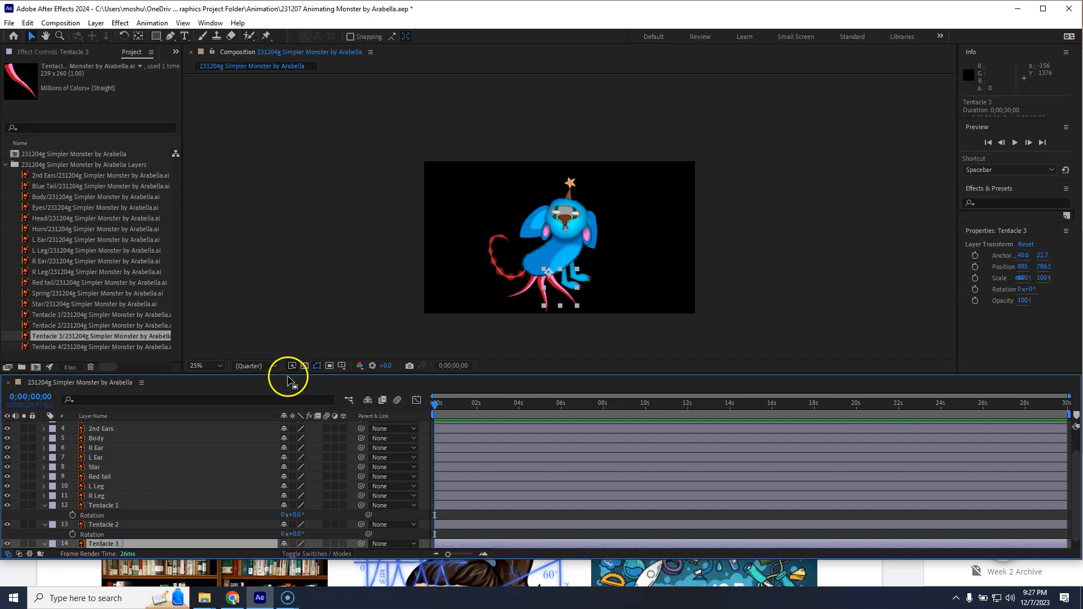
At 0;00;00;00, rotate Tentacle 2 to about -27.2° and Tentacle 1 to about -63.8° with the Rotation tool.
{"action": "left_click", "coordinate": [220, 366]}
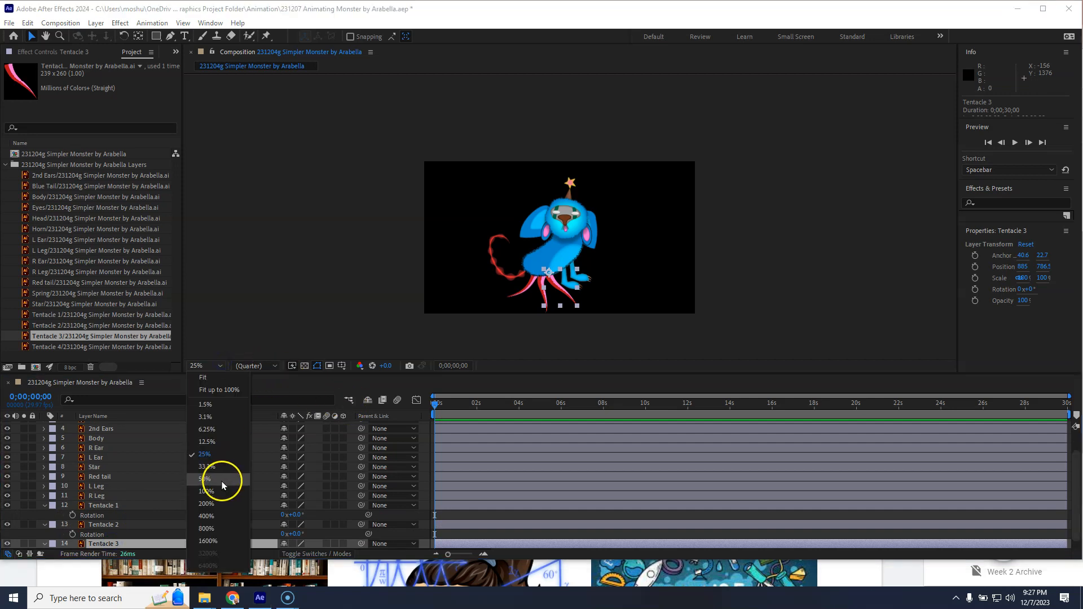
{"action": "left_click", "coordinate": [222, 485]}
{"action": "left_click", "coordinate": [207, 367]}
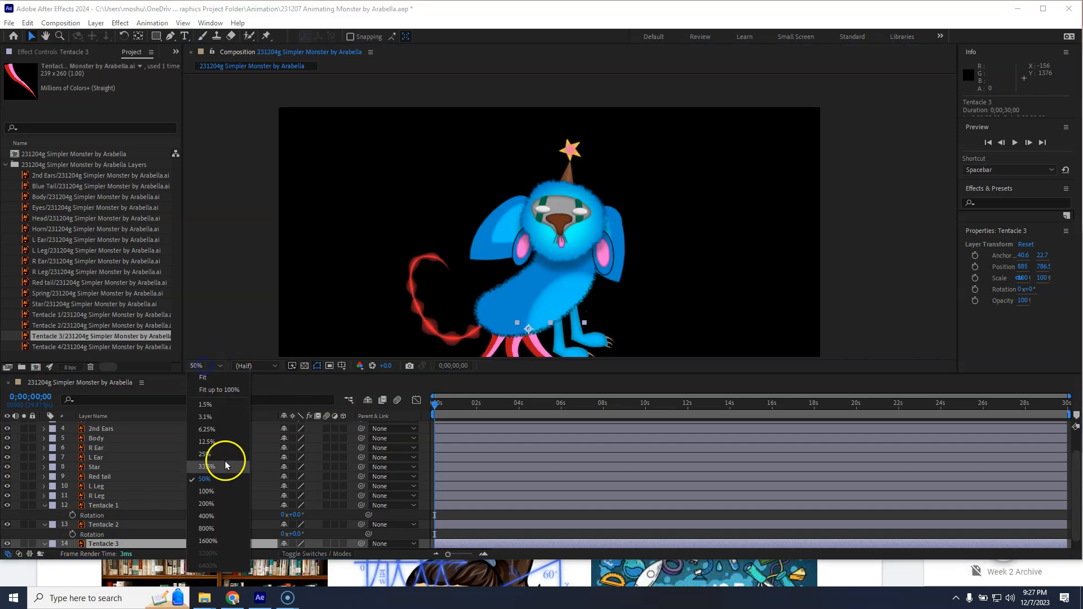
{"action": "left_click", "coordinate": [225, 491]}
{"action": "key", "text": "h"}
{"action": "left_click_drag", "start_coordinate": [540, 363], "coordinate": [582, 236]}
{"action": "key", "text": "v"}
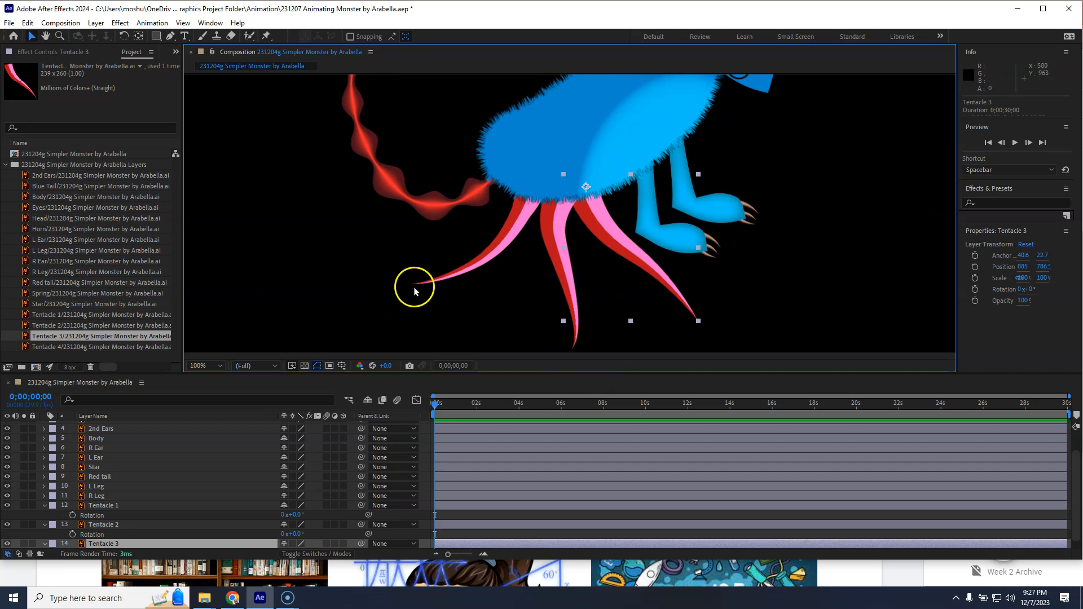
{"action": "left_click", "coordinate": [564, 254]}
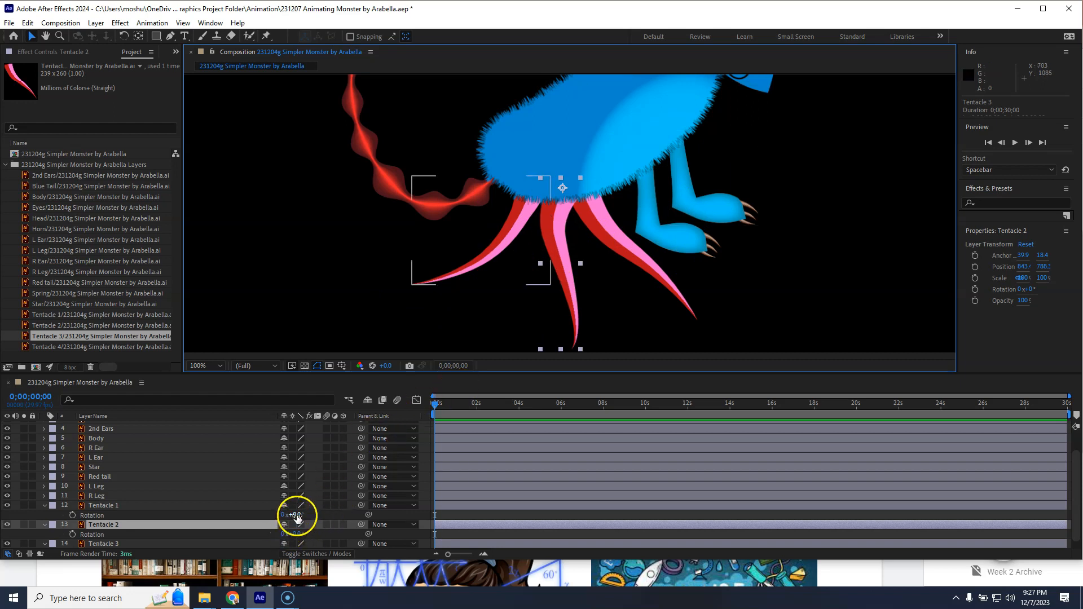
{"action": "left_click", "coordinate": [124, 36]}
{"action": "left_click_drag", "start_coordinate": [564, 303], "coordinate": [608, 285]}
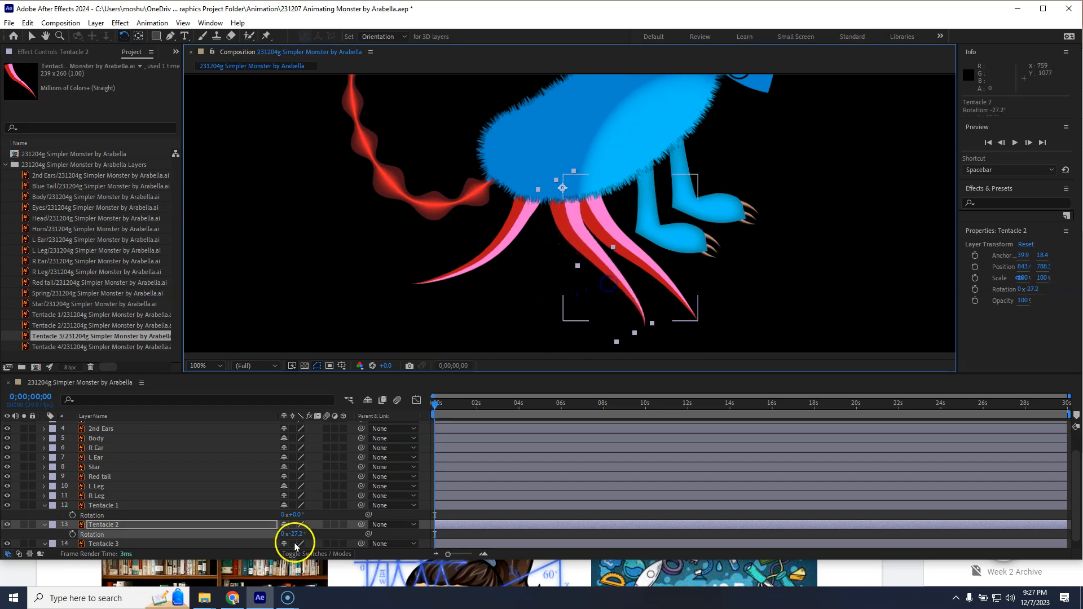
{"action": "left_click", "coordinate": [494, 254]}
{"action": "left_click_drag", "start_coordinate": [479, 265], "coordinate": [580, 294]}
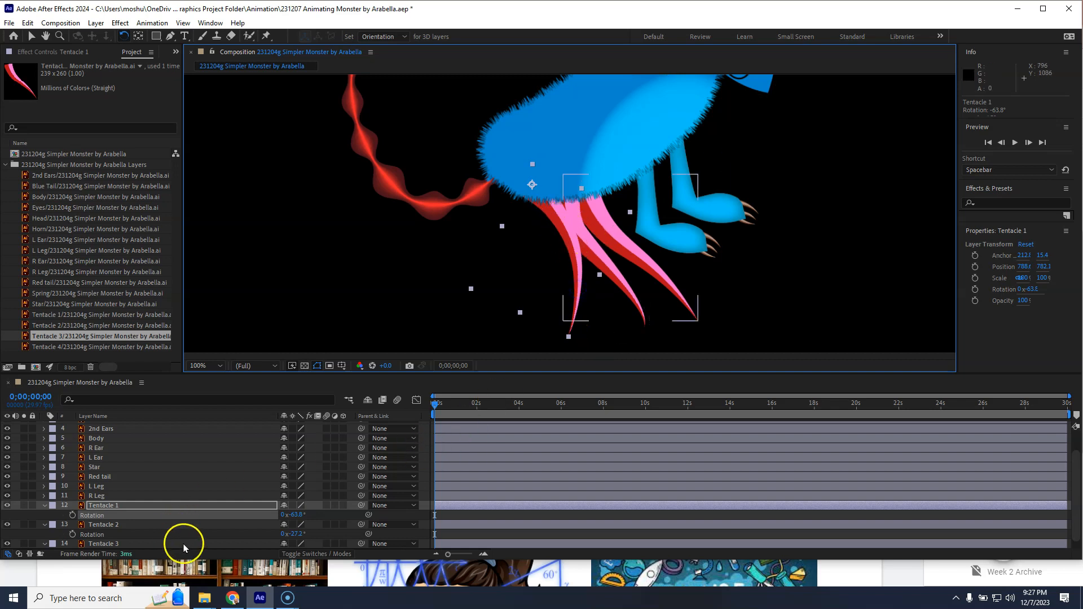
With starting rotation keyframes on all three tentacles, rotate Tentacle 1 to about 4.9° at 0;00;01;02.
{"action": "scroll", "coordinate": [200, 519], "scroll_direction": "down", "scroll_amount": 1}
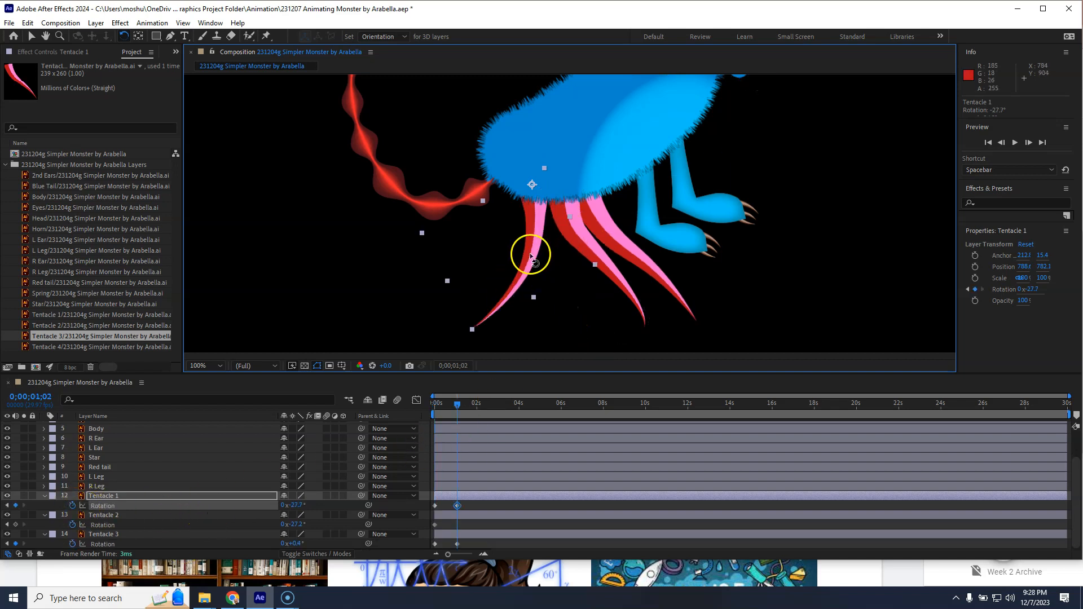
{"action": "left_click_drag", "start_coordinate": [528, 253], "coordinate": [483, 254]}
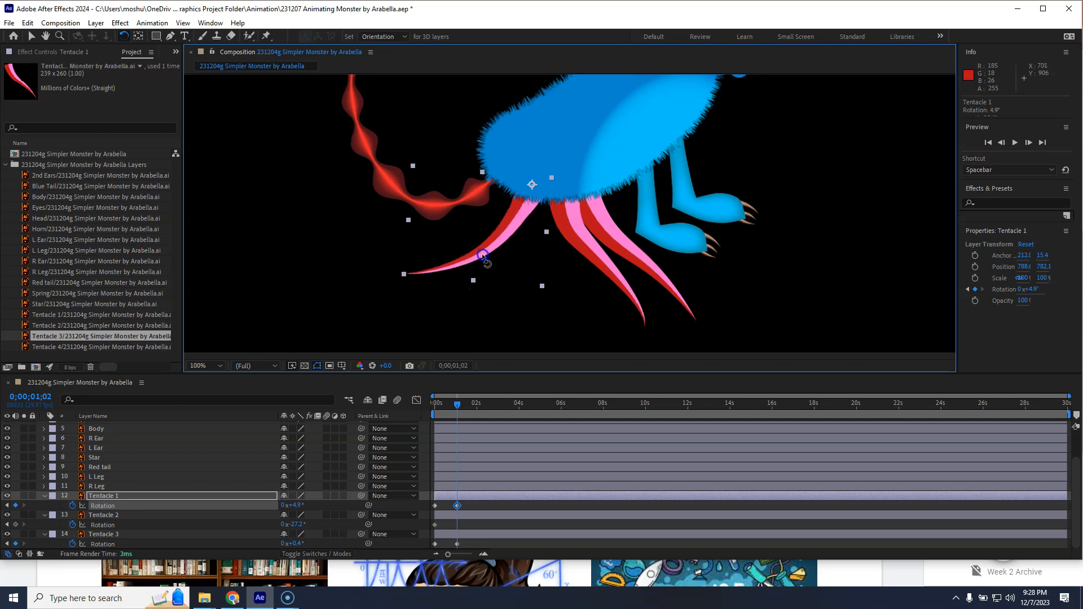
At 0;00;01;18, rotate Tentacle 2 to about 31.3°.
{"action": "left_click", "coordinate": [458, 404]}
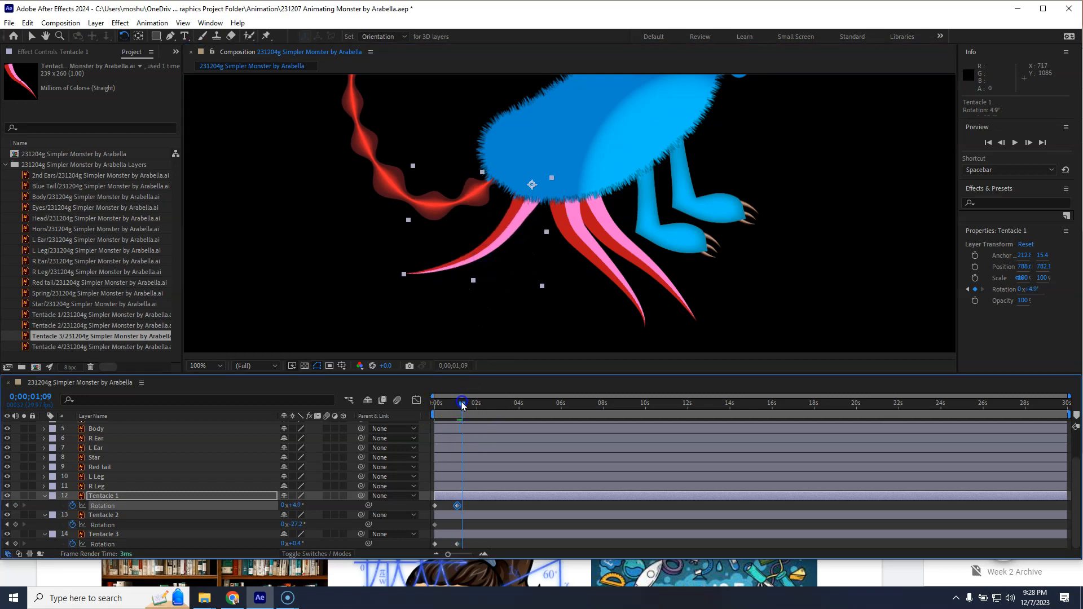
{"action": "left_click_drag", "start_coordinate": [468, 404], "coordinate": [469, 404]}
{"action": "left_click", "coordinate": [587, 246]}
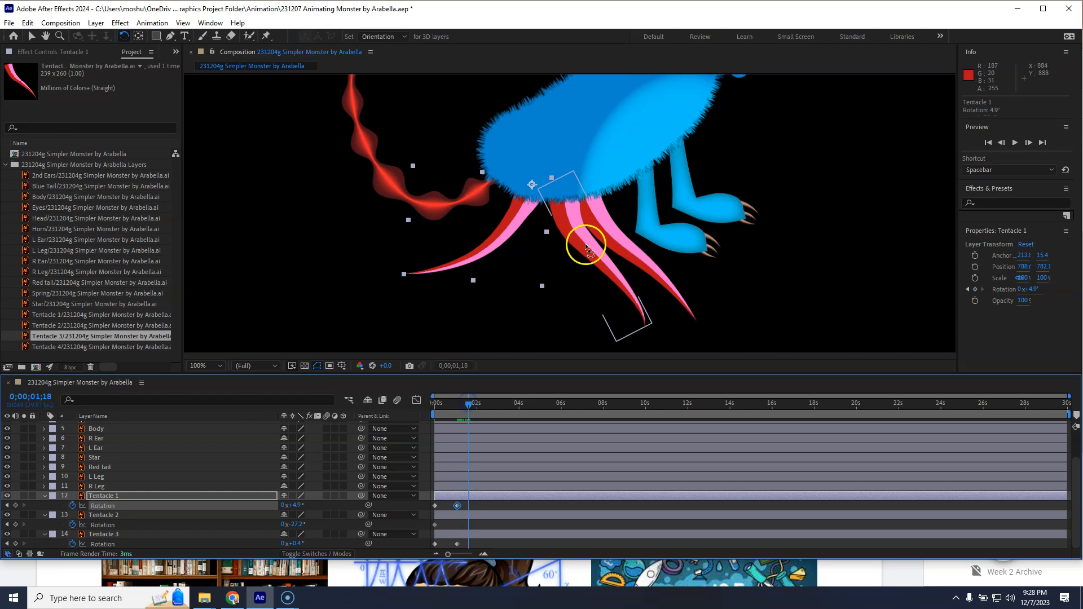
{"action": "left_click_drag", "start_coordinate": [589, 248], "coordinate": [520, 252]}
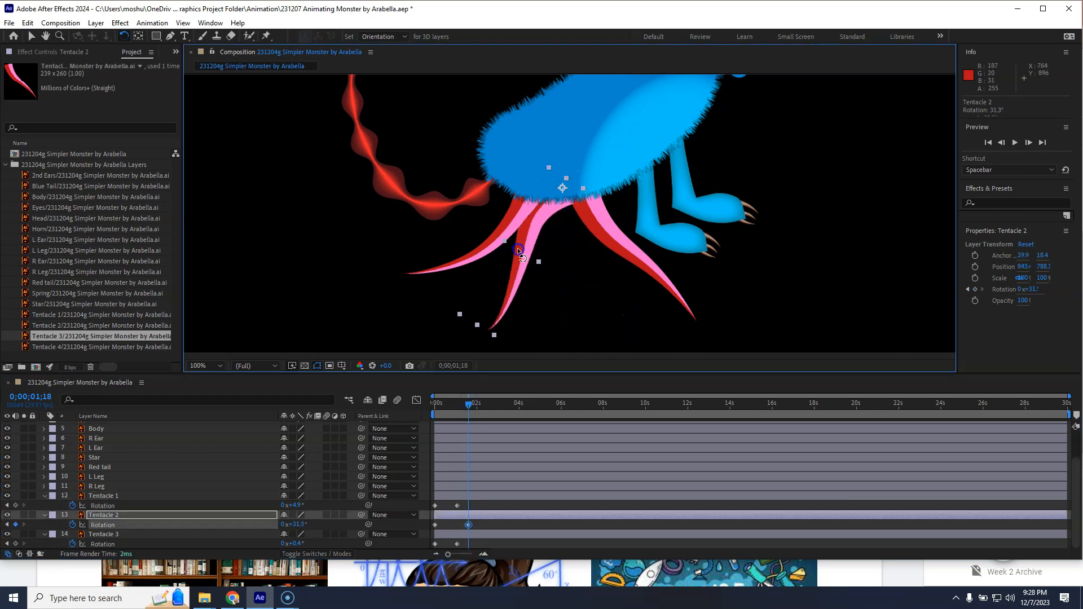
At 0;00;02;12, rotate Tentacle 3 to about 60.7°.
{"action": "left_click", "coordinate": [600, 231]}
{"action": "left_click_drag", "start_coordinate": [469, 404], "coordinate": [486, 408]}
{"action": "left_click_drag", "start_coordinate": [642, 263], "coordinate": [542, 287]}
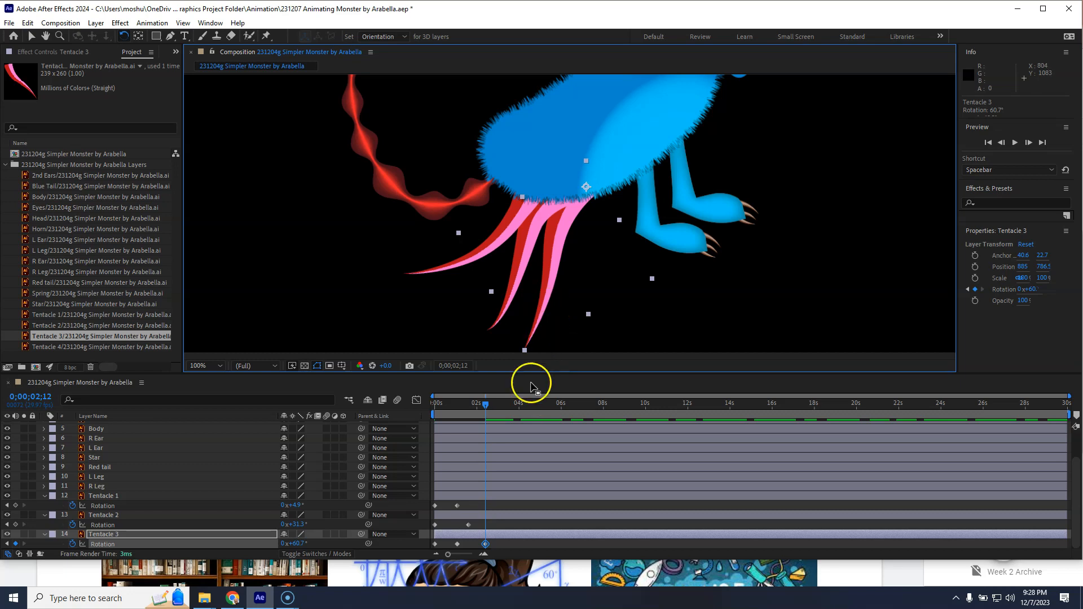
Try to copy the first rotation keyframes of all three tentacles together, paste them at 0;00;00;00 and preview the animation.
{"action": "left_click", "coordinate": [434, 505]}
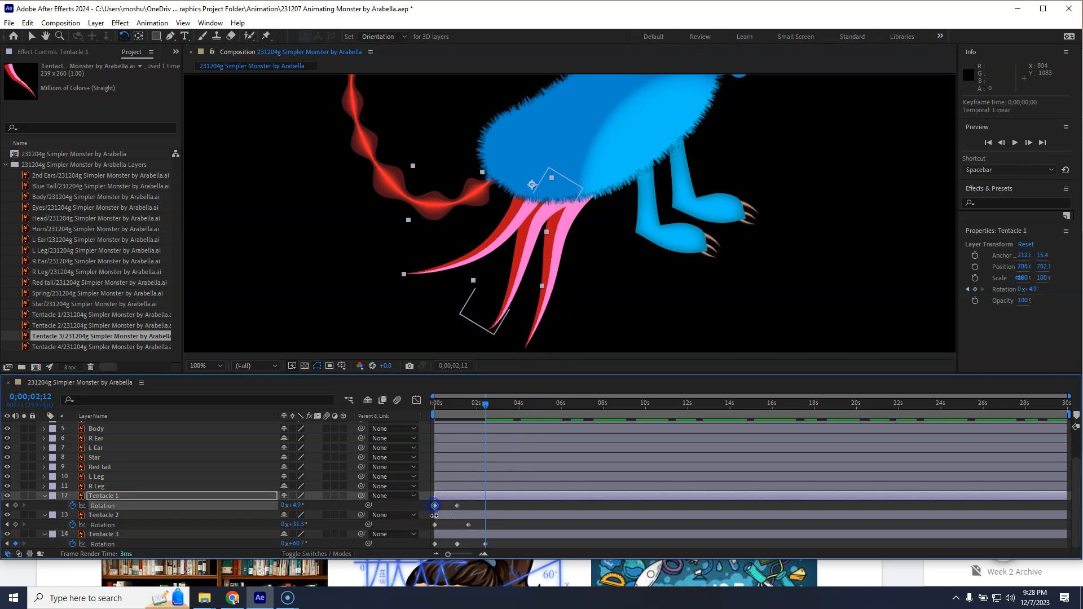
{"action": "left_click", "coordinate": [435, 525]}
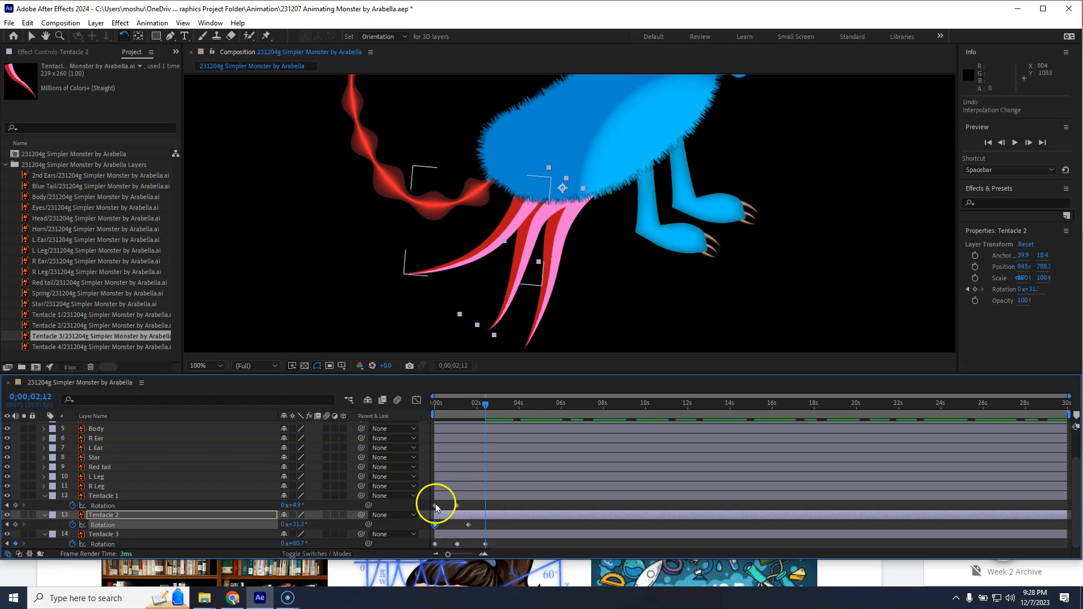
{"action": "left_click", "coordinate": [435, 505], "text": "shift"}
{"action": "left_click", "coordinate": [435, 543], "text": "shift"}
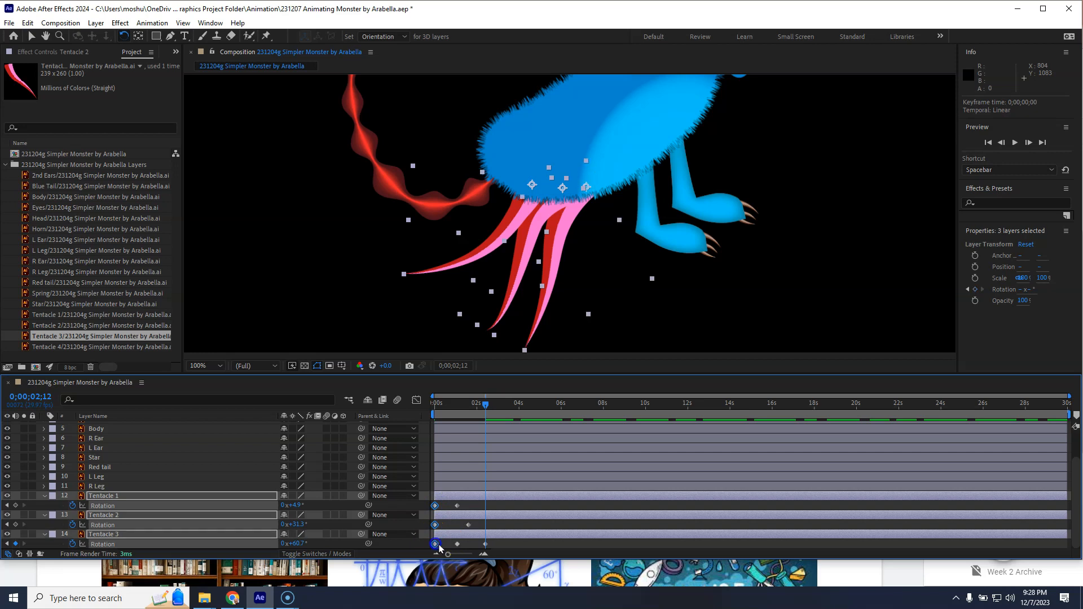
{"action": "key", "text": "ctrl+c"}
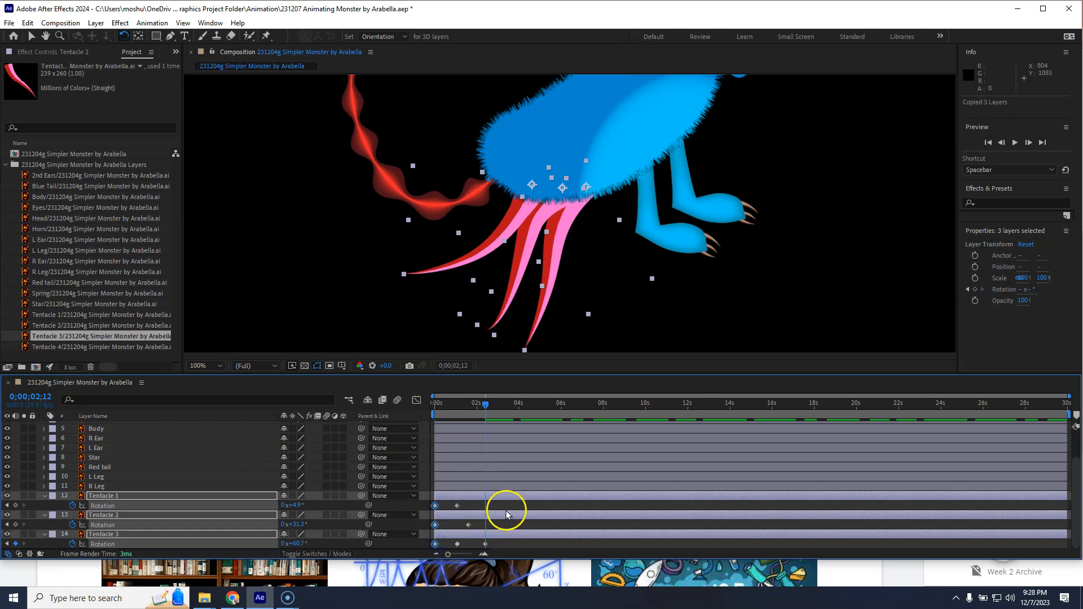
{"action": "left_click_drag", "start_coordinate": [482, 407], "coordinate": [381, 409]}
{"action": "key", "text": "ctrl+v"}
{"action": "key", "text": "space"}
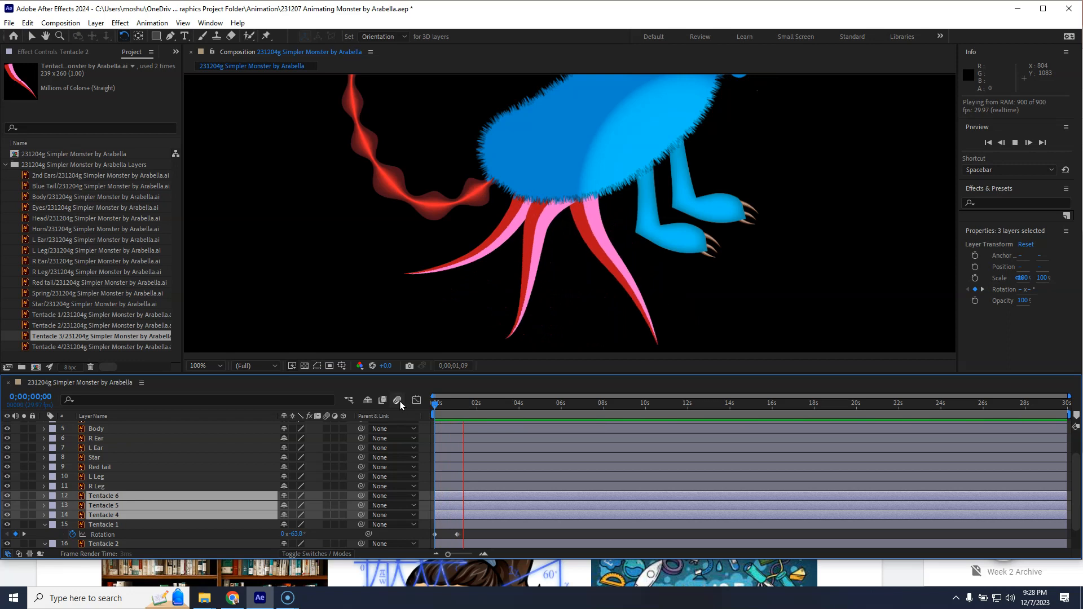
{"action": "left_click", "coordinate": [520, 395]}
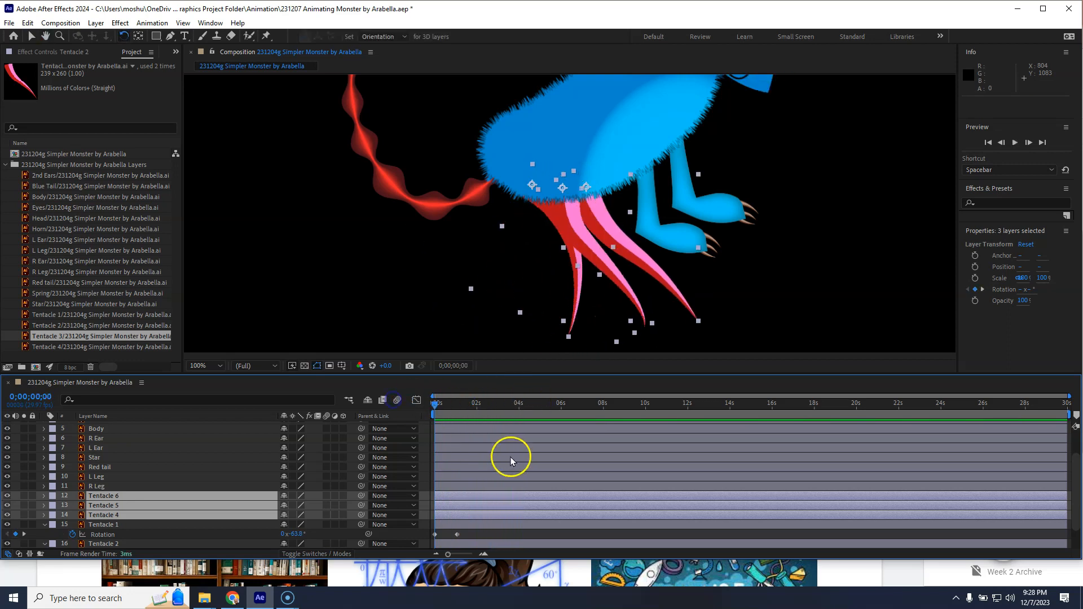
Try pasting the first rotation keyframes of all three tentacles at 0;00;03;13, and undo both pastes.
{"action": "scroll", "coordinate": [510, 457], "scroll_direction": "down", "scroll_amount": 2}
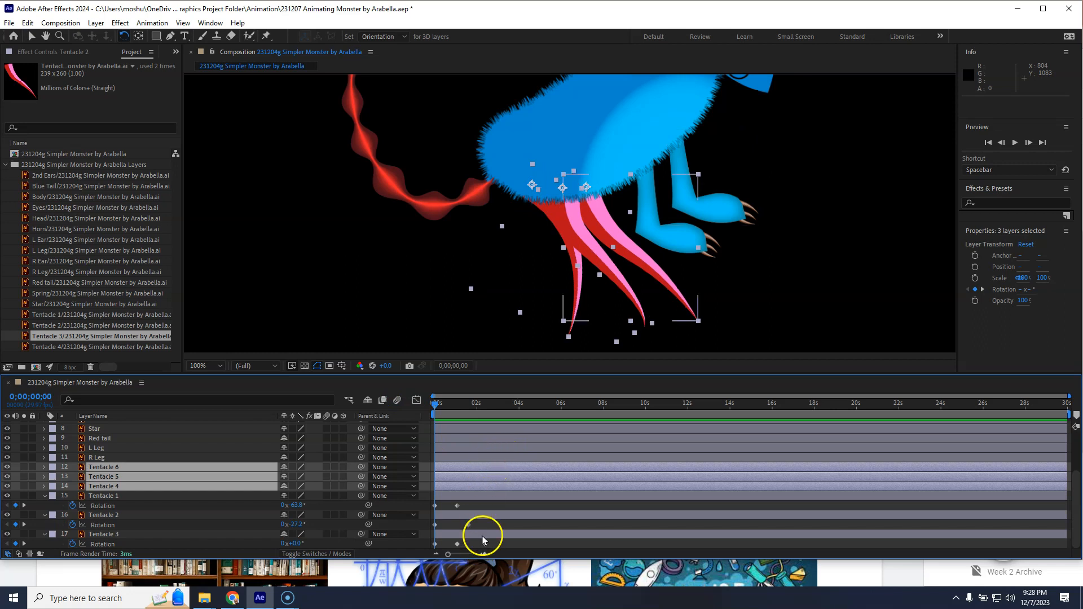
{"action": "left_click", "coordinate": [435, 506]}
{"action": "left_click", "coordinate": [435, 525], "text": "shift"}
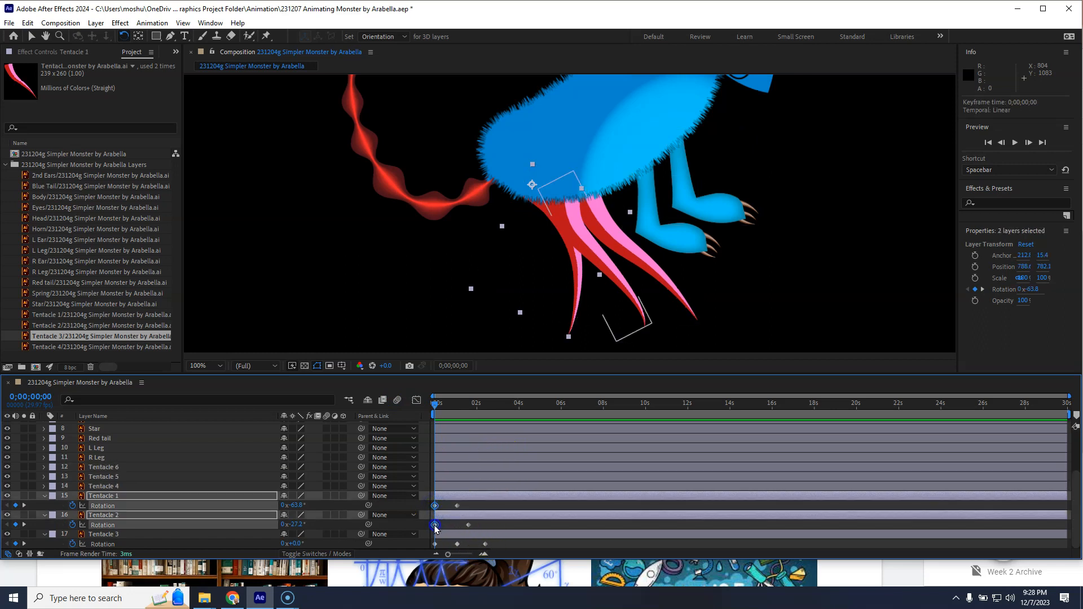
{"action": "left_click", "coordinate": [435, 543], "text": "shift"}
{"action": "left_click", "coordinate": [488, 404]}
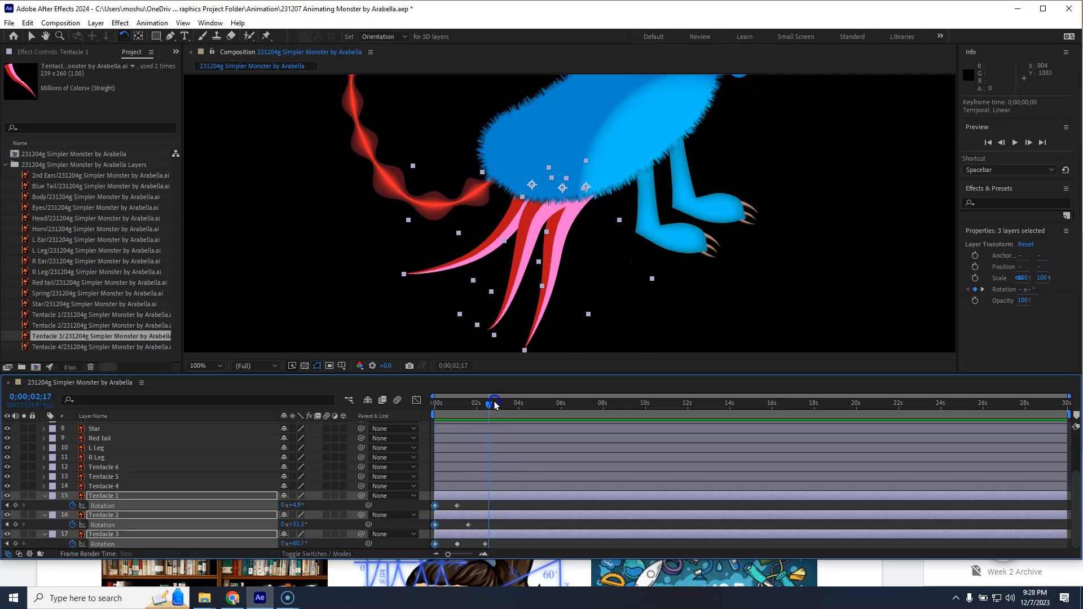
{"action": "key", "text": "ctrl+v"}
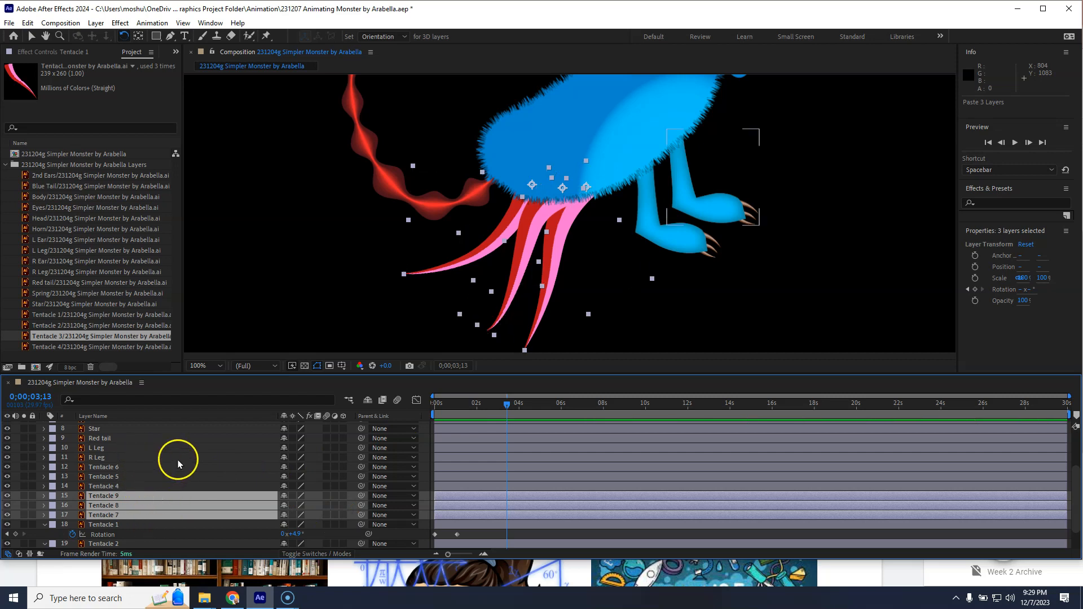
{"action": "key", "text": "ctrl+z"}
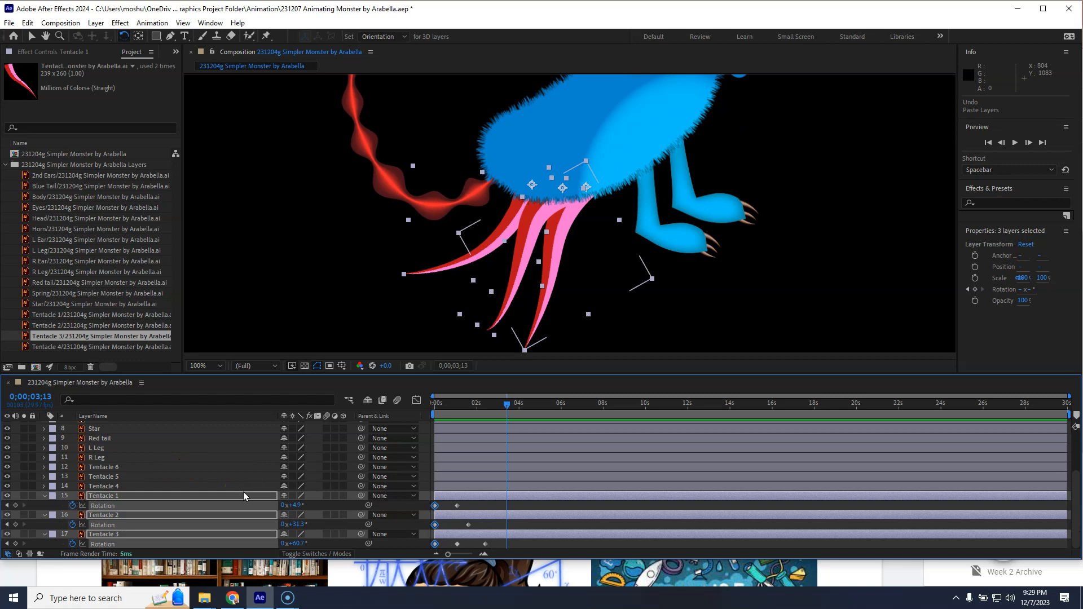
{"action": "key", "text": "ctrl+z"}
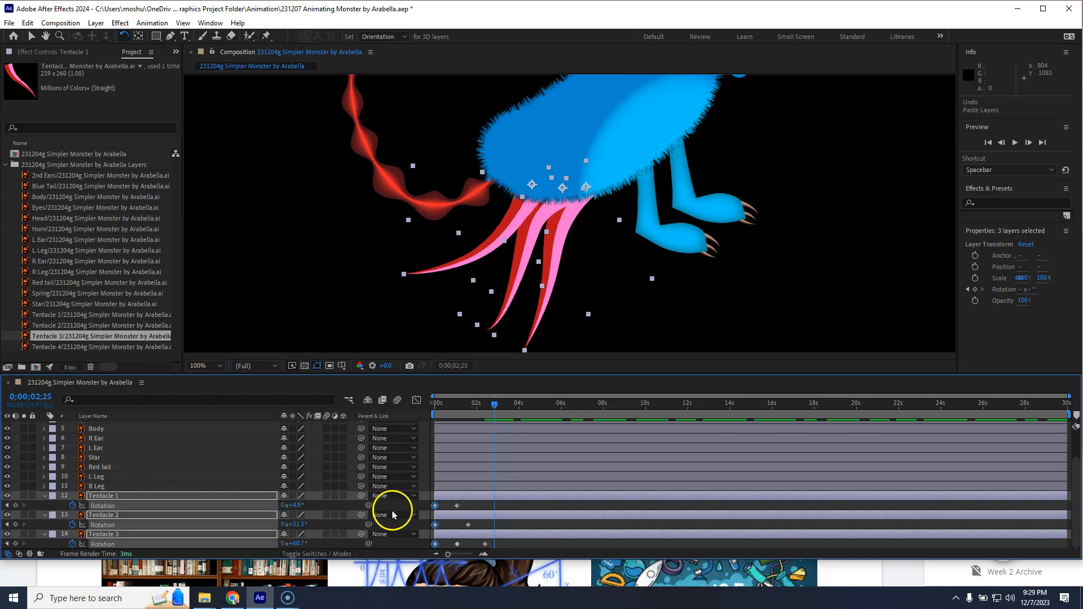
Copy Tentacle 1's first rotation keyframe and paste it on the same layer at 0;00;03;02.
{"action": "left_click", "coordinate": [442, 504]}
{"action": "left_click", "coordinate": [435, 506]}
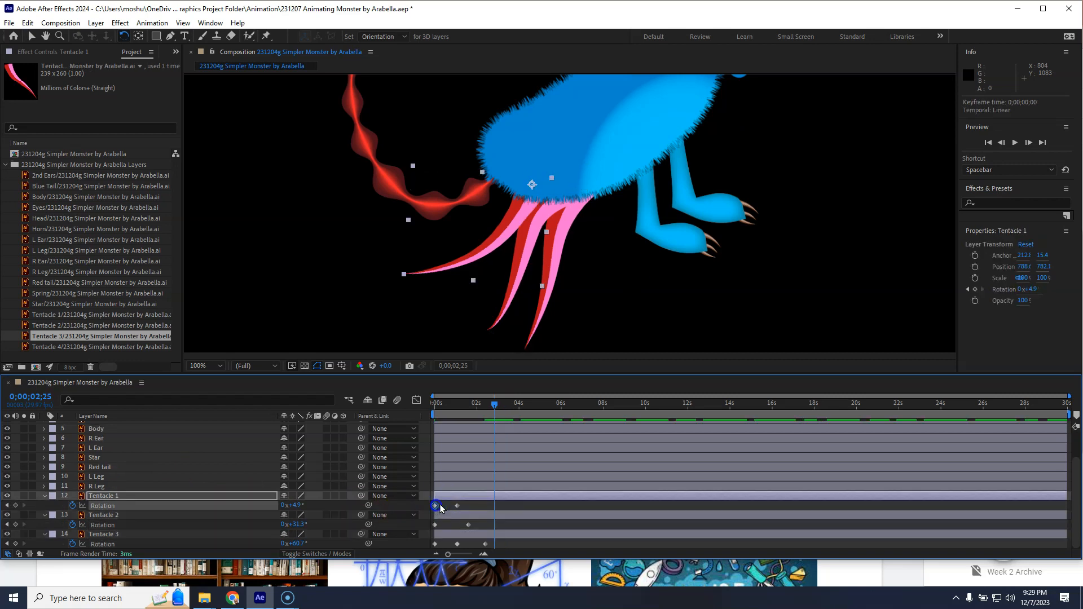
{"action": "key", "text": "ctrl+c"}
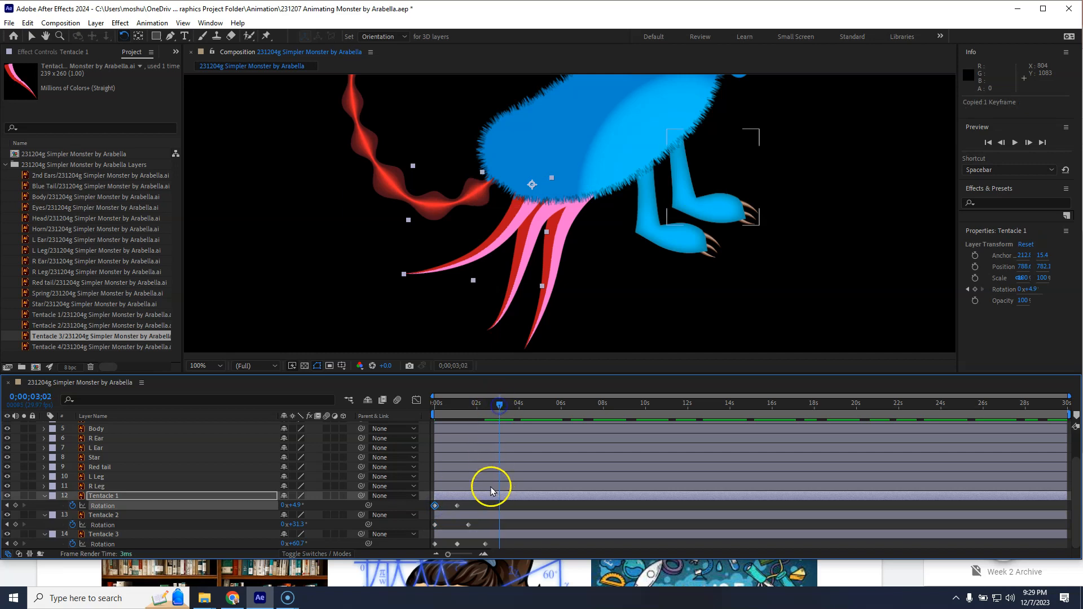
{"action": "key", "text": "ctrl+v"}
Copy the first rotation keyframes of Tentacle 2 and Tentacle 3 one at a time, pasting each on its own layer at 0;00;03;02.
{"action": "left_click", "coordinate": [435, 525]}
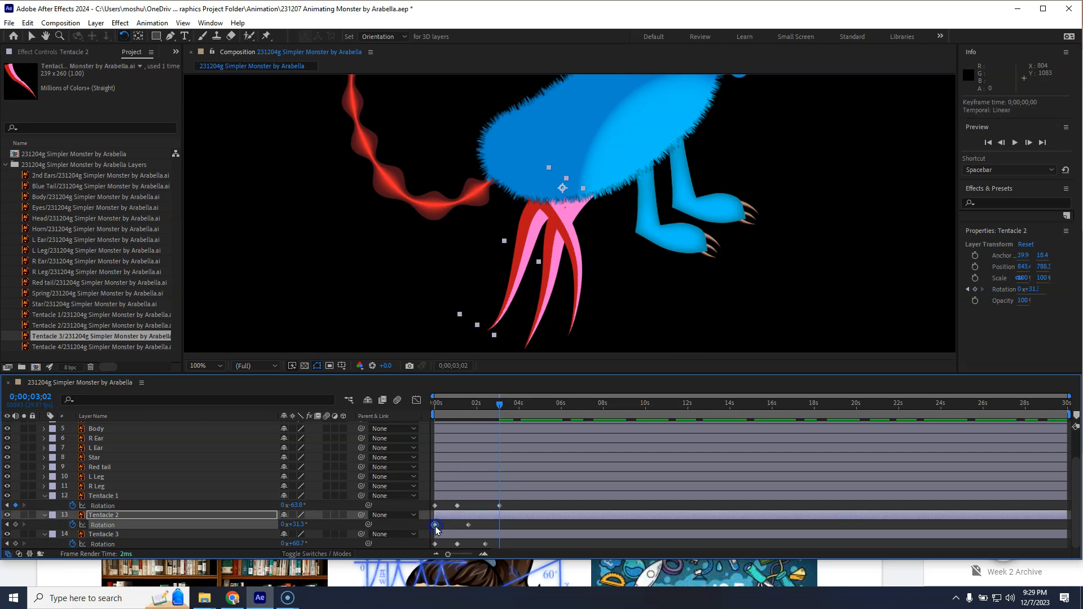
{"action": "key", "text": "ctrl+c"}
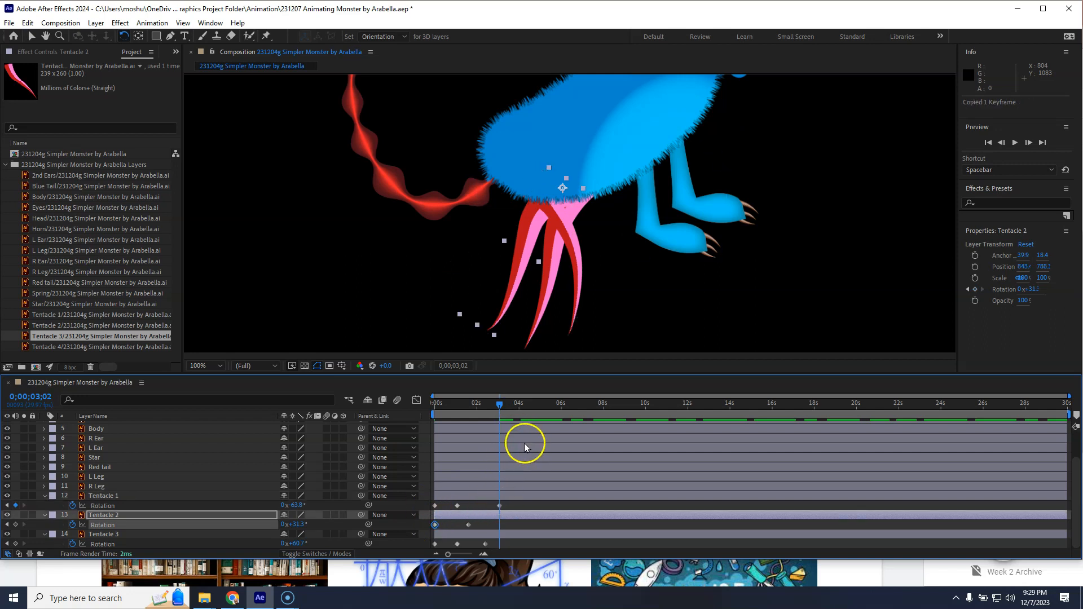
{"action": "key", "text": "ctrl+v"}
{"action": "left_click", "coordinate": [435, 543]}
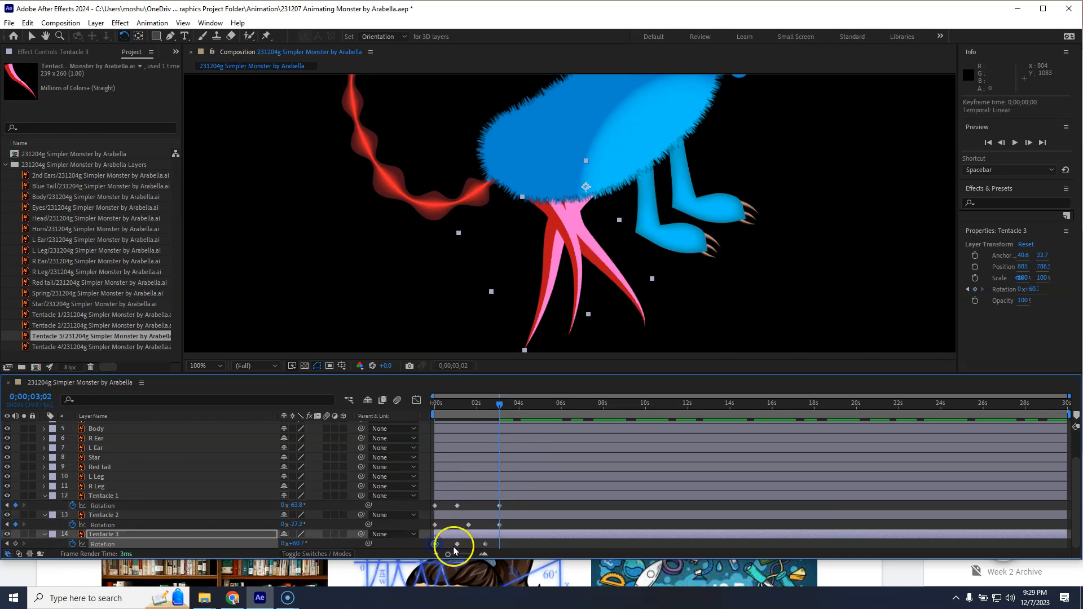
{"action": "key", "text": "ctrl+c"}
{"action": "key", "text": "ctrl+v"}
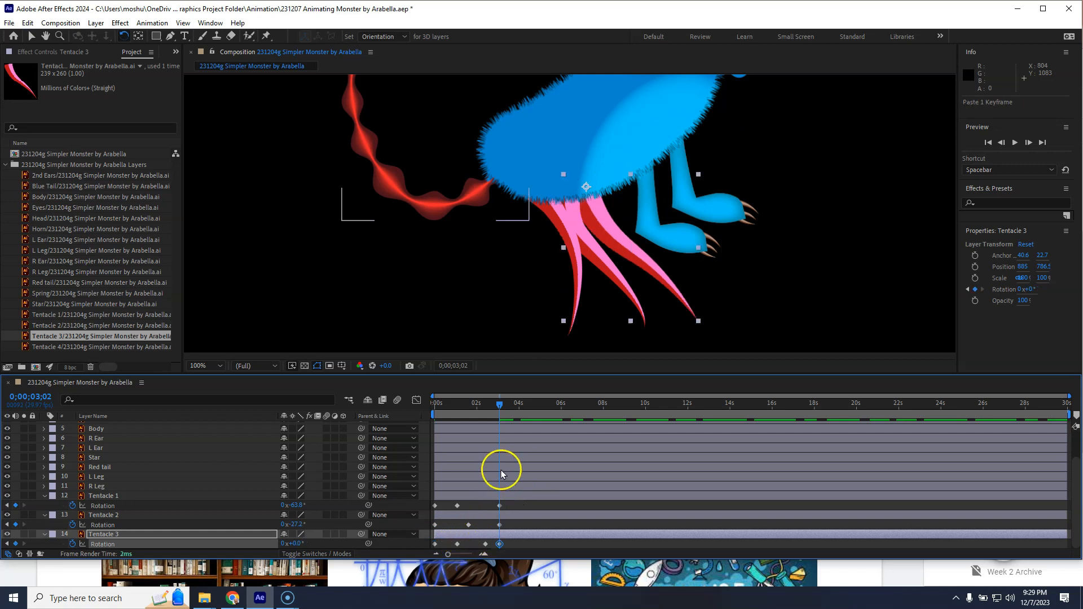
Preview the three-tentacle animation from 0;00;00;00, and park the current time at 0;00;00;14.
{"action": "left_click_drag", "start_coordinate": [500, 407], "coordinate": [410, 416]}
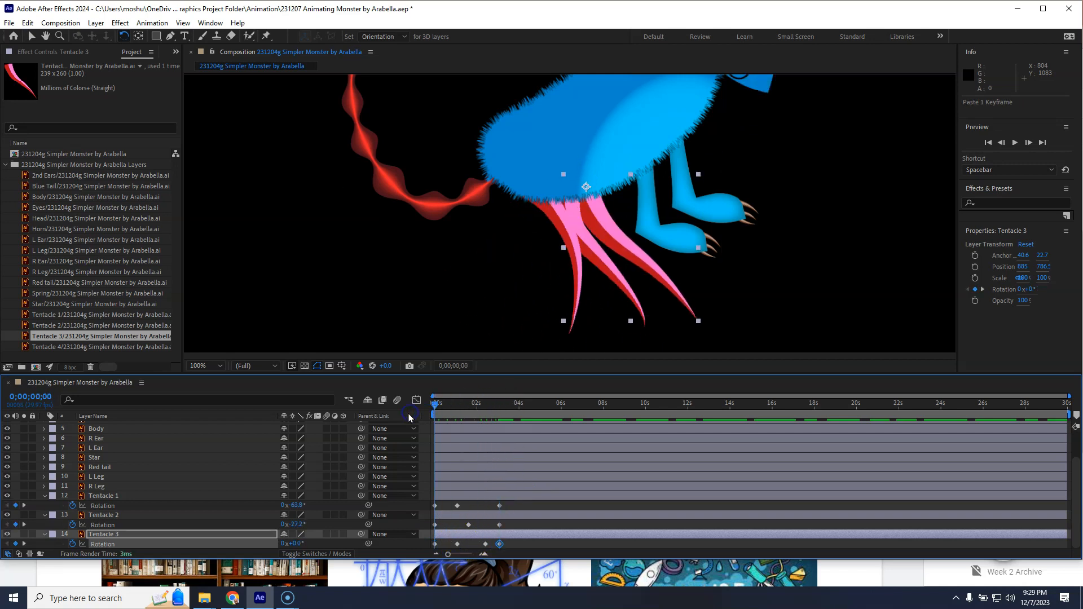
{"action": "key", "text": "space"}
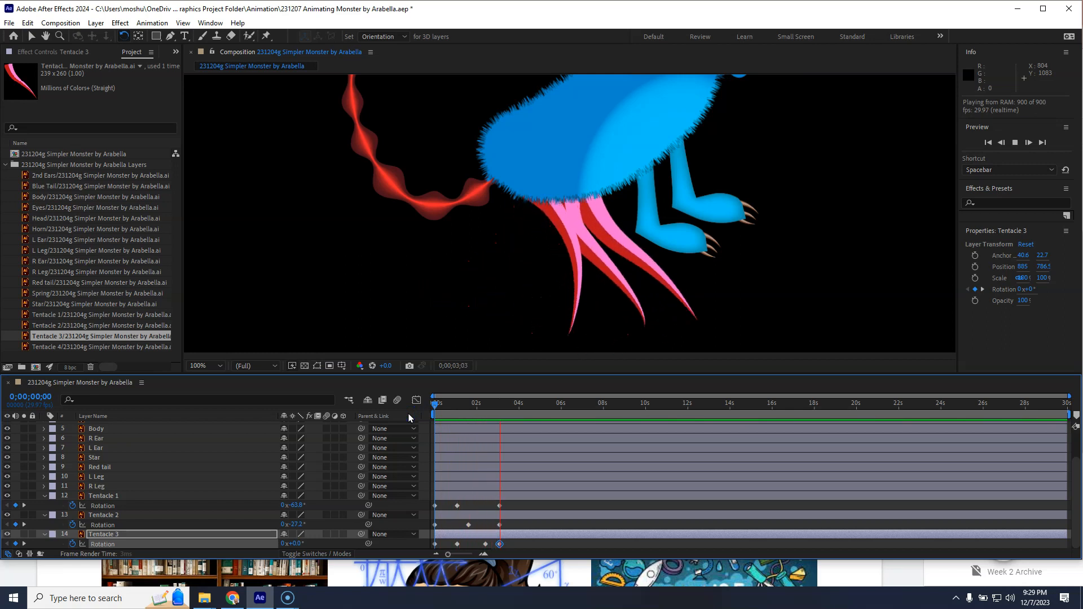
{"action": "left_click_drag", "start_coordinate": [517, 403], "coordinate": [444, 425]}
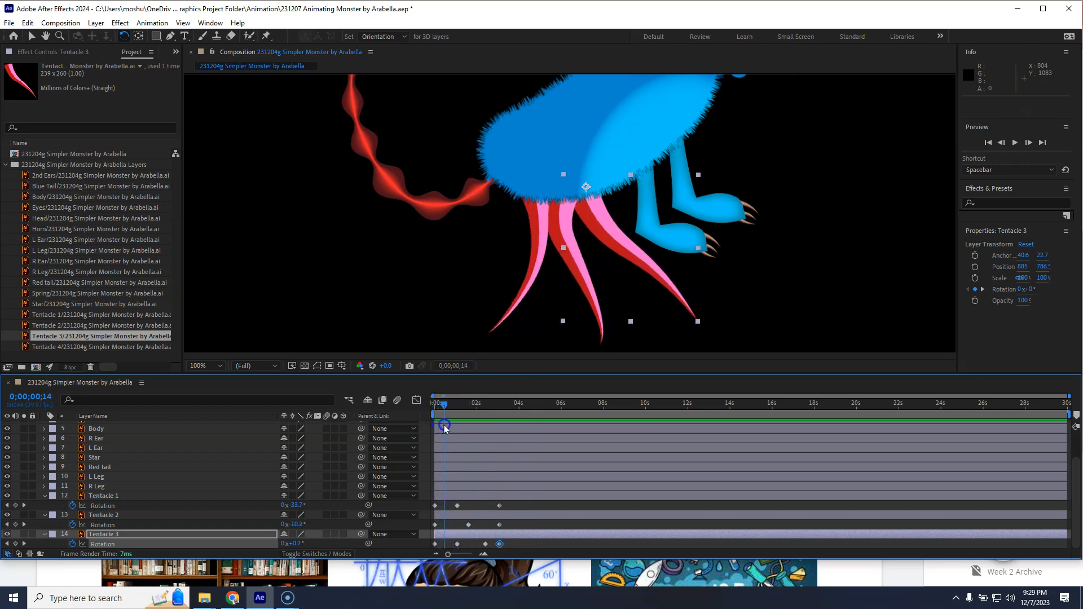
Stagger the tentacles' second rotation keyframes, moving Tentacle 3's to 0;00;00;24, Tentacle 2's to about 1.3 s and Tentacle 1's to about 1.8 s.
{"action": "left_click", "coordinate": [457, 544]}
{"action": "left_click_drag", "start_coordinate": [457, 544], "coordinate": [452, 544]}
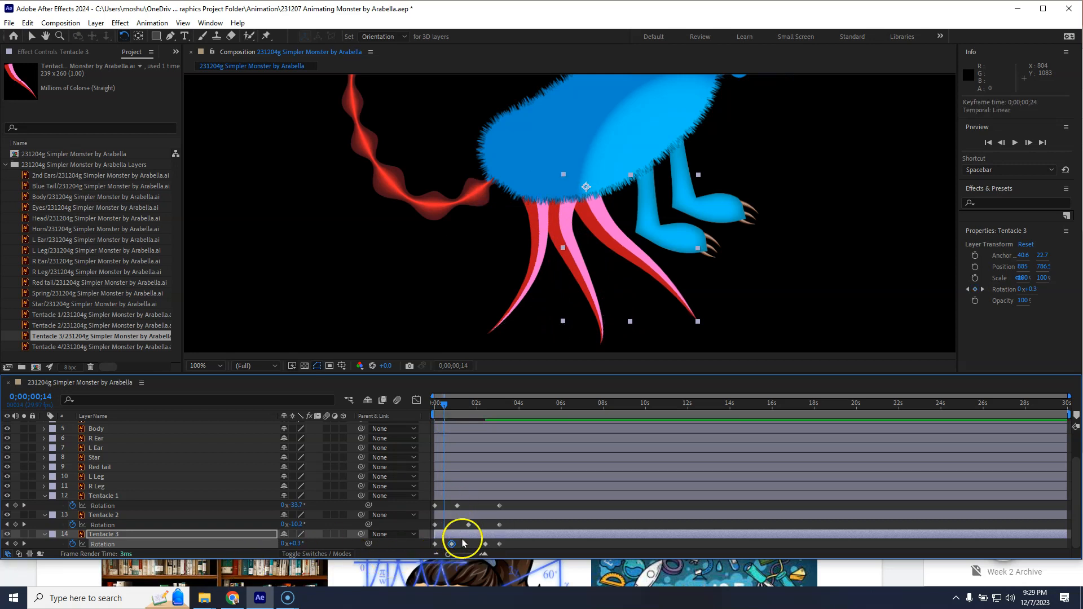
{"action": "mouse_move", "coordinate": [453, 545]}
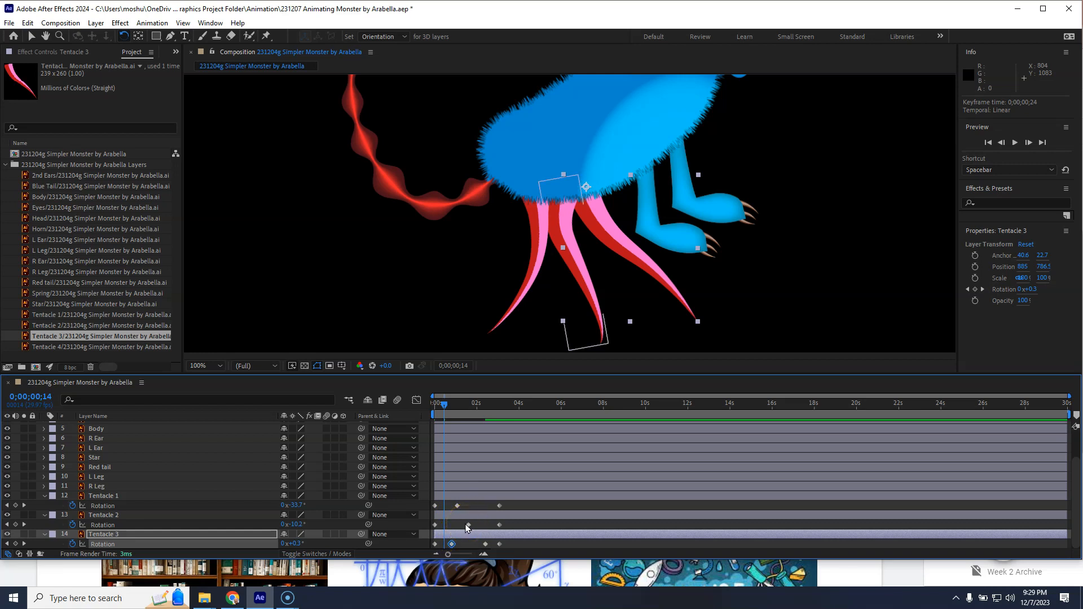
{"action": "left_click", "coordinate": [466, 526]}
{"action": "left_click_drag", "start_coordinate": [466, 525], "coordinate": [470, 507]}
Play back the retimed tentacle swings from the start, and return the current time to 0;00;00;00.
{"action": "key", "text": "space"}
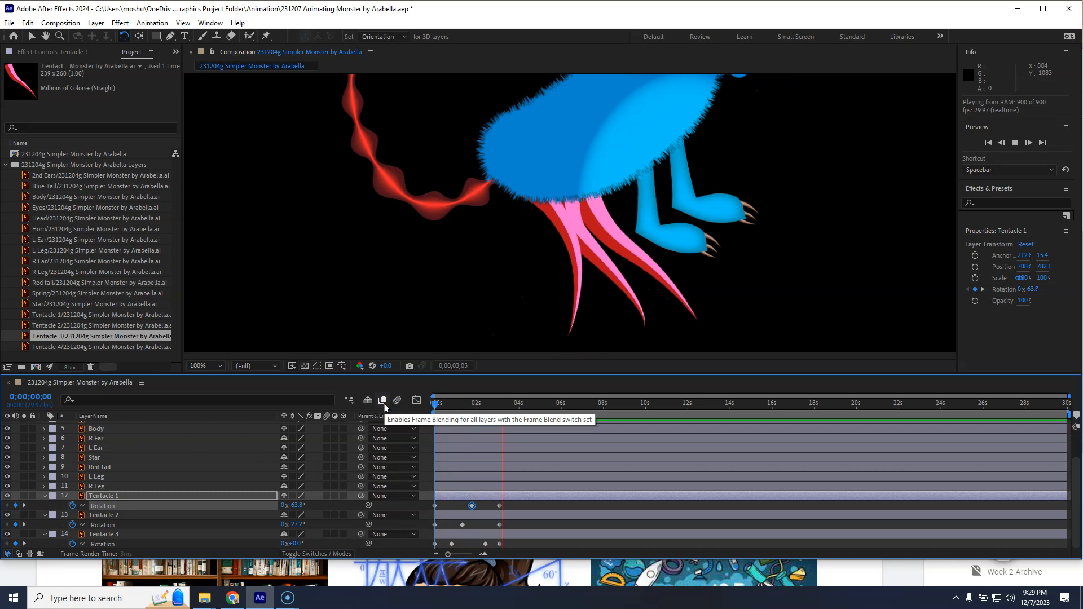
{"action": "left_click", "coordinate": [527, 396]}
{"action": "left_click_drag", "start_coordinate": [519, 404], "coordinate": [405, 423]}
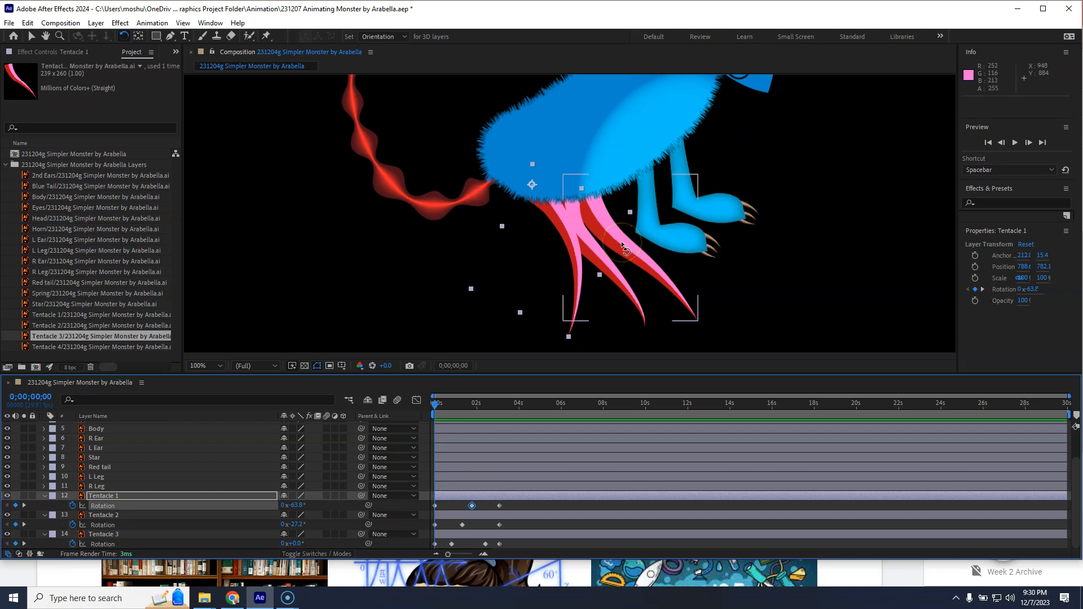
{"action": "left_click", "coordinate": [606, 245]}
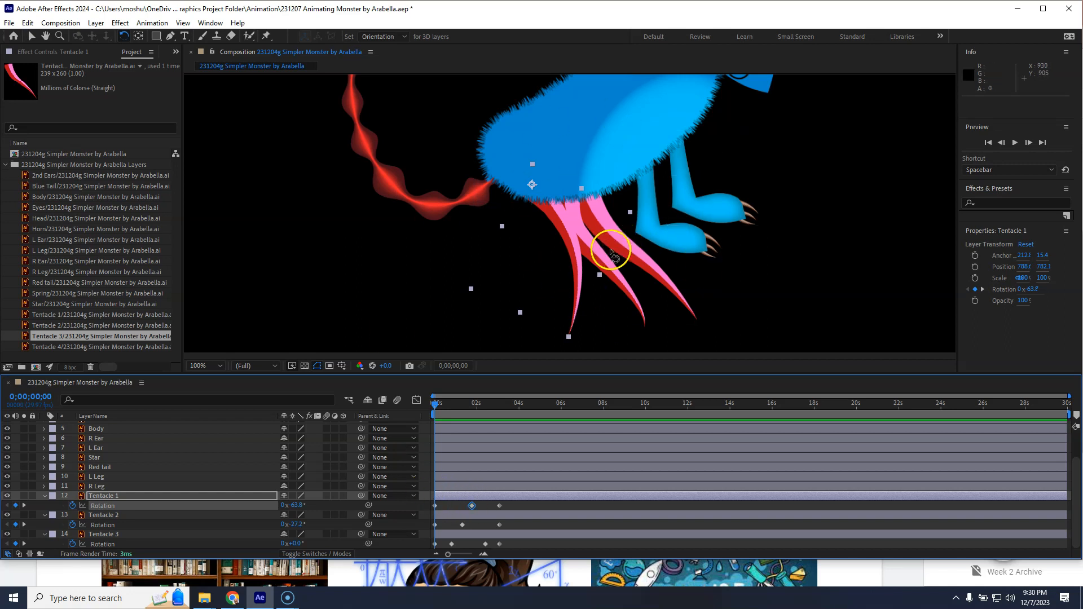